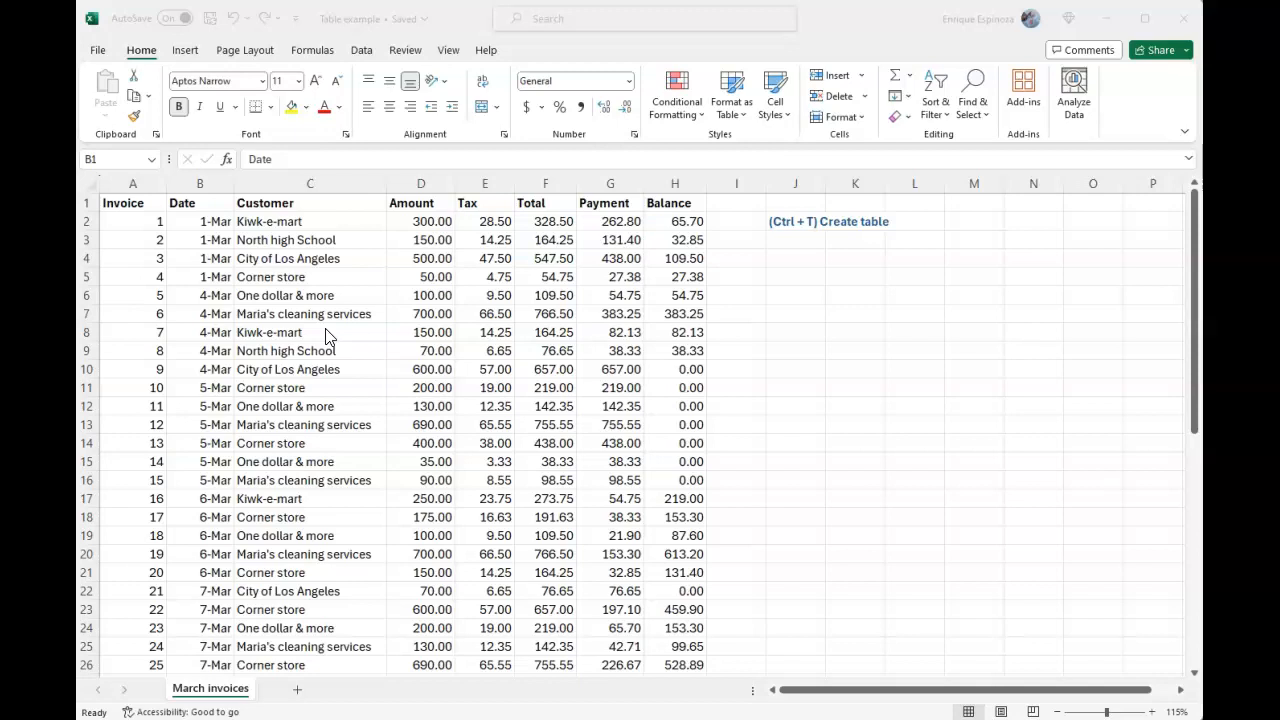
Convert the invoice data in A1:H51 into a table with headers
{"action": "left_click", "coordinate": [200, 277]}
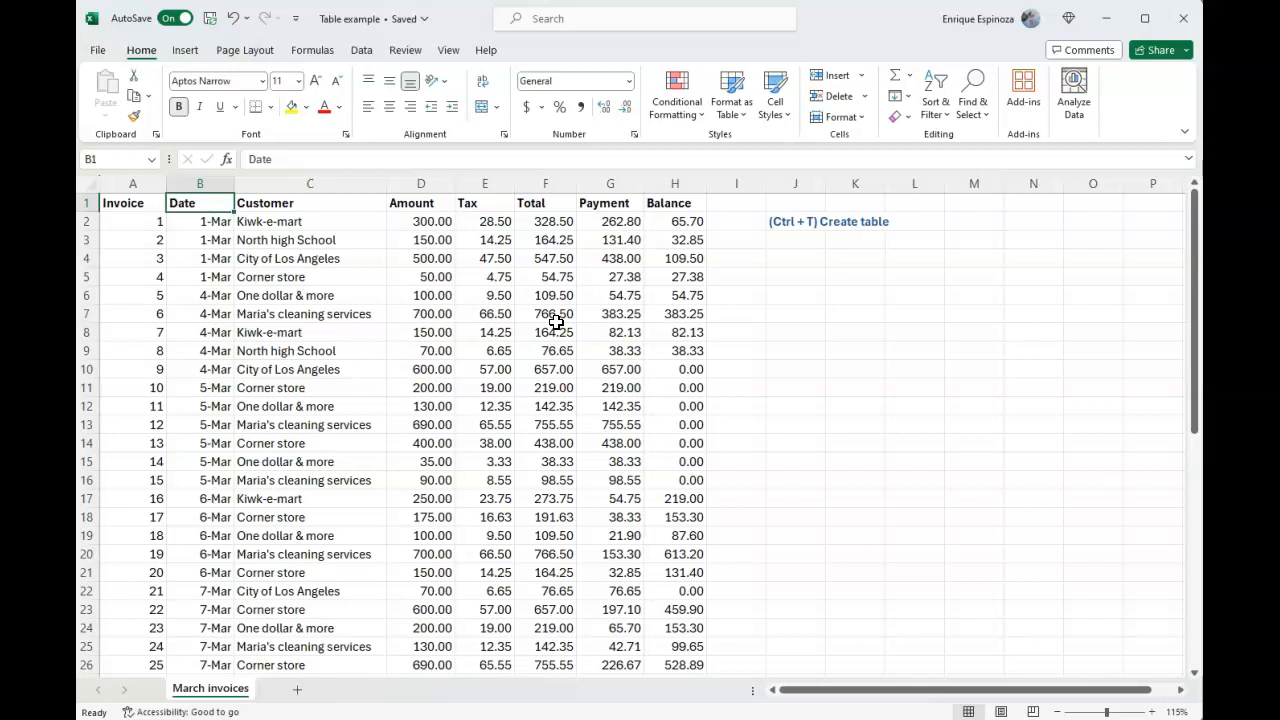
{"action": "left_click", "coordinate": [425, 385]}
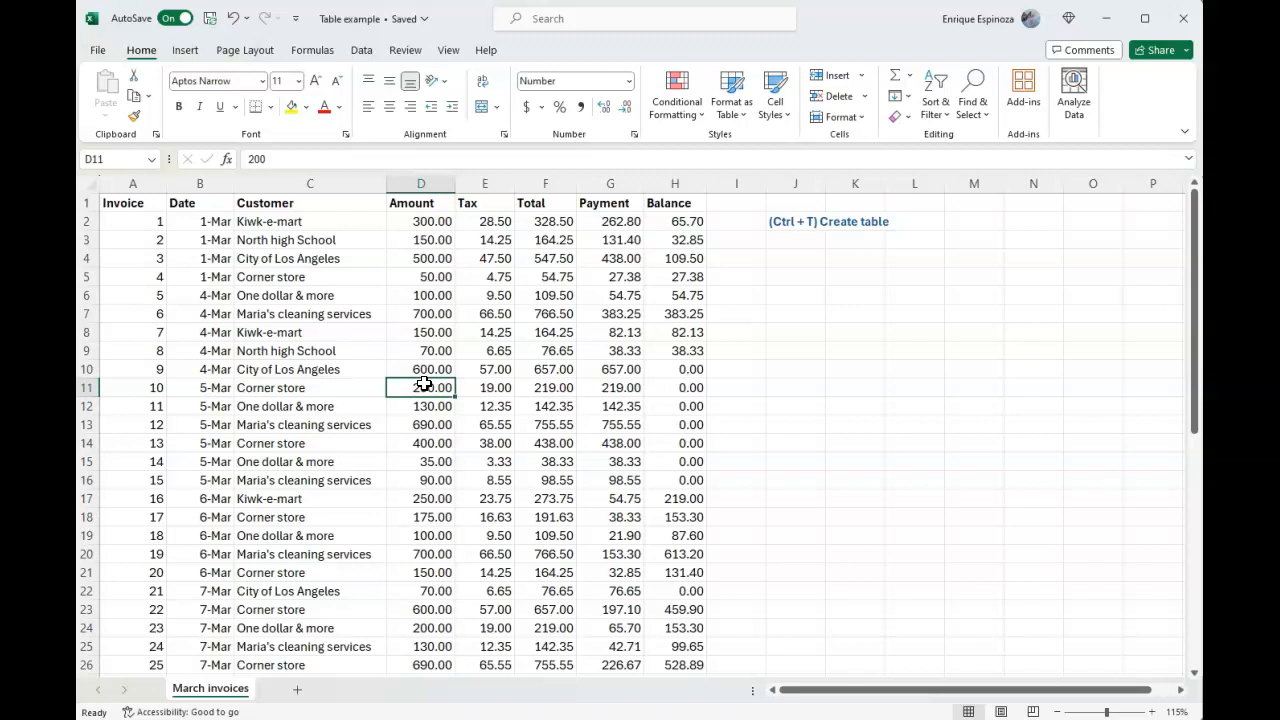
{"action": "key", "text": "ctrl+t"}
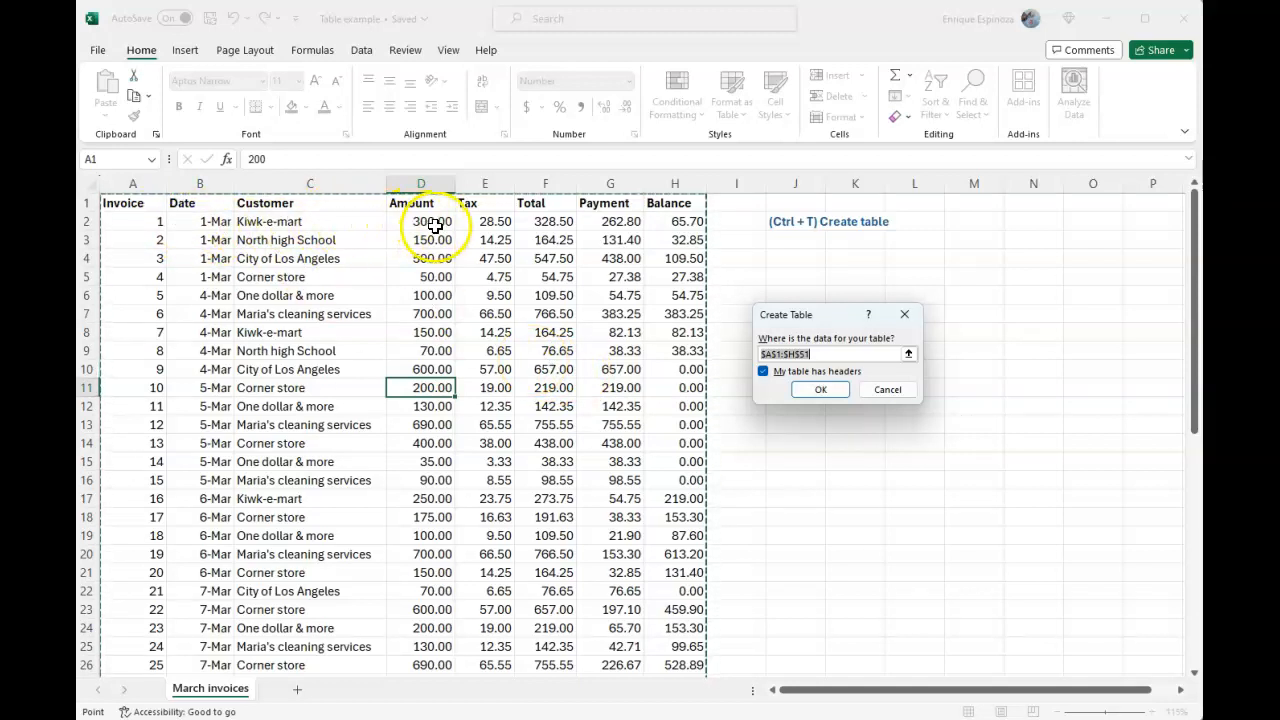
{"action": "scroll", "coordinate": [480, 240], "scroll_direction": "down", "scroll_amount": 1}
{"action": "scroll", "coordinate": [482, 245], "scroll_direction": "down", "scroll_amount": 2}
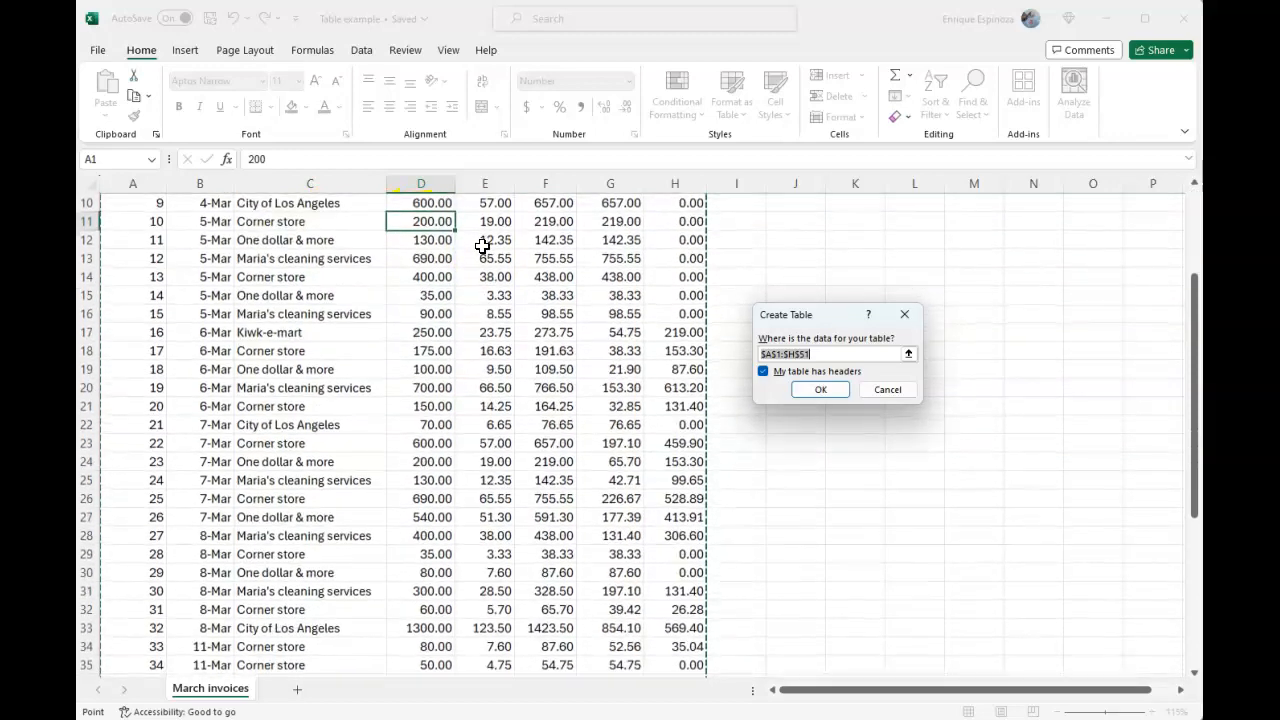
{"action": "scroll", "coordinate": [482, 245], "scroll_direction": "down", "scroll_amount": 5}
{"action": "scroll", "coordinate": [484, 244], "scroll_direction": "down", "scroll_amount": 2}
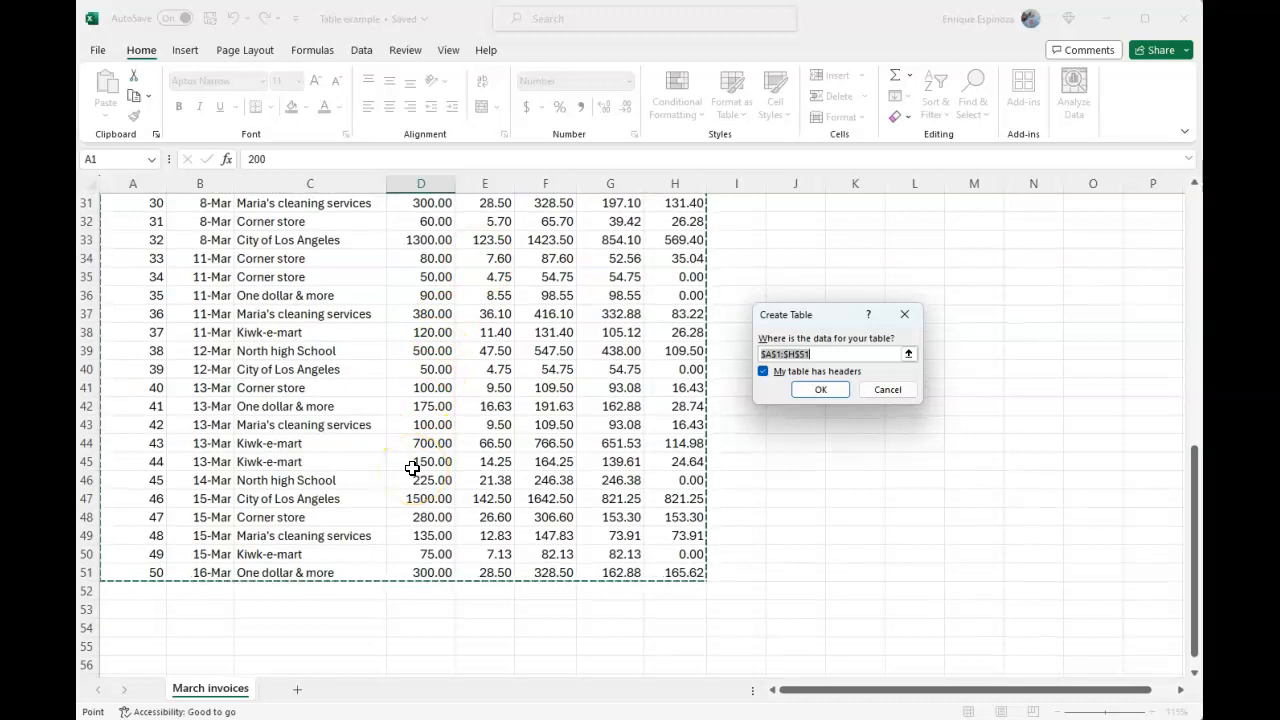
{"action": "scroll", "coordinate": [412, 468], "scroll_direction": "up", "scroll_amount": 3}
{"action": "scroll", "coordinate": [412, 468], "scroll_direction": "up", "scroll_amount": 7}
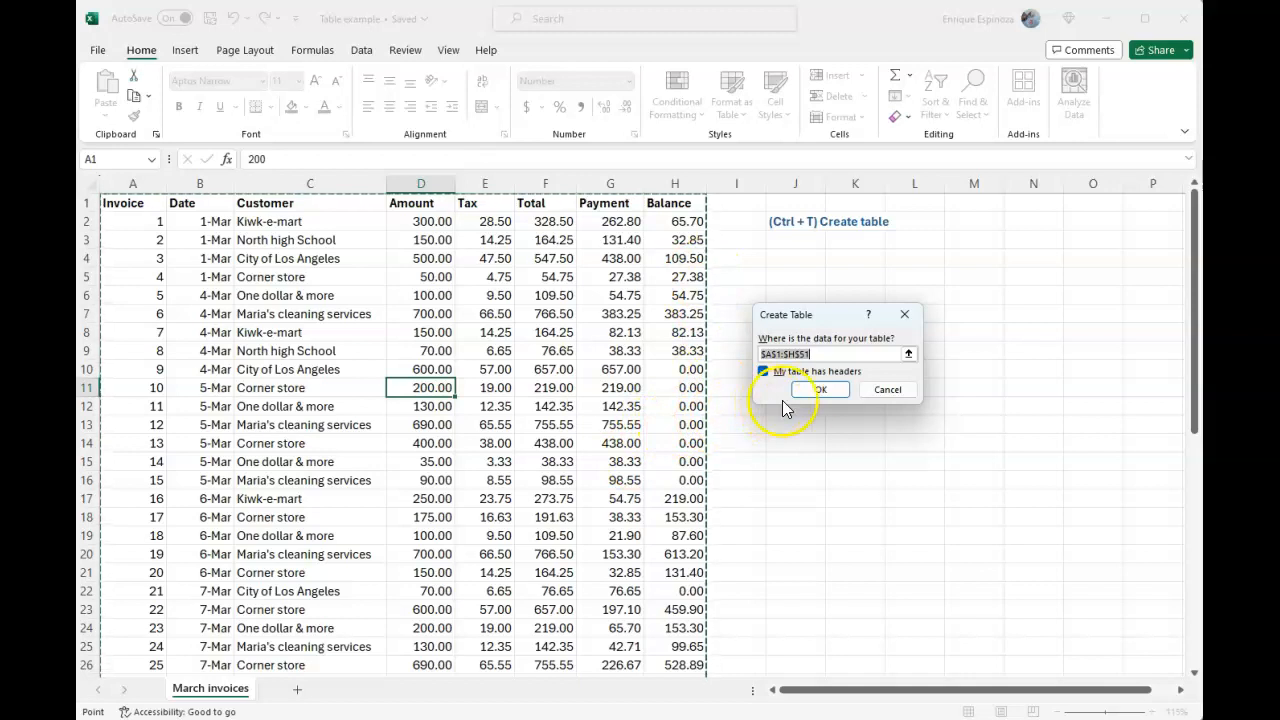
{"action": "left_click", "coordinate": [806, 391]}
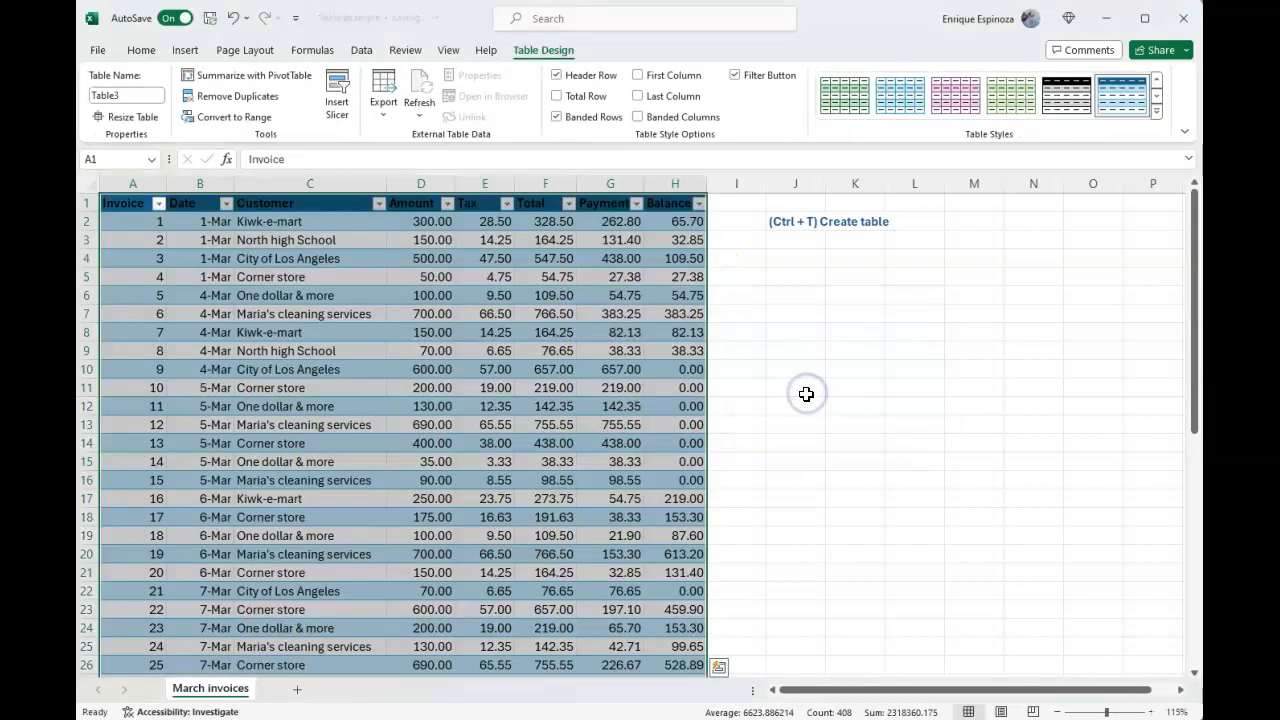
Apply the dark-blue banded style from the first row of the Medium group to the invoice table
{"action": "left_click", "coordinate": [541, 381]}
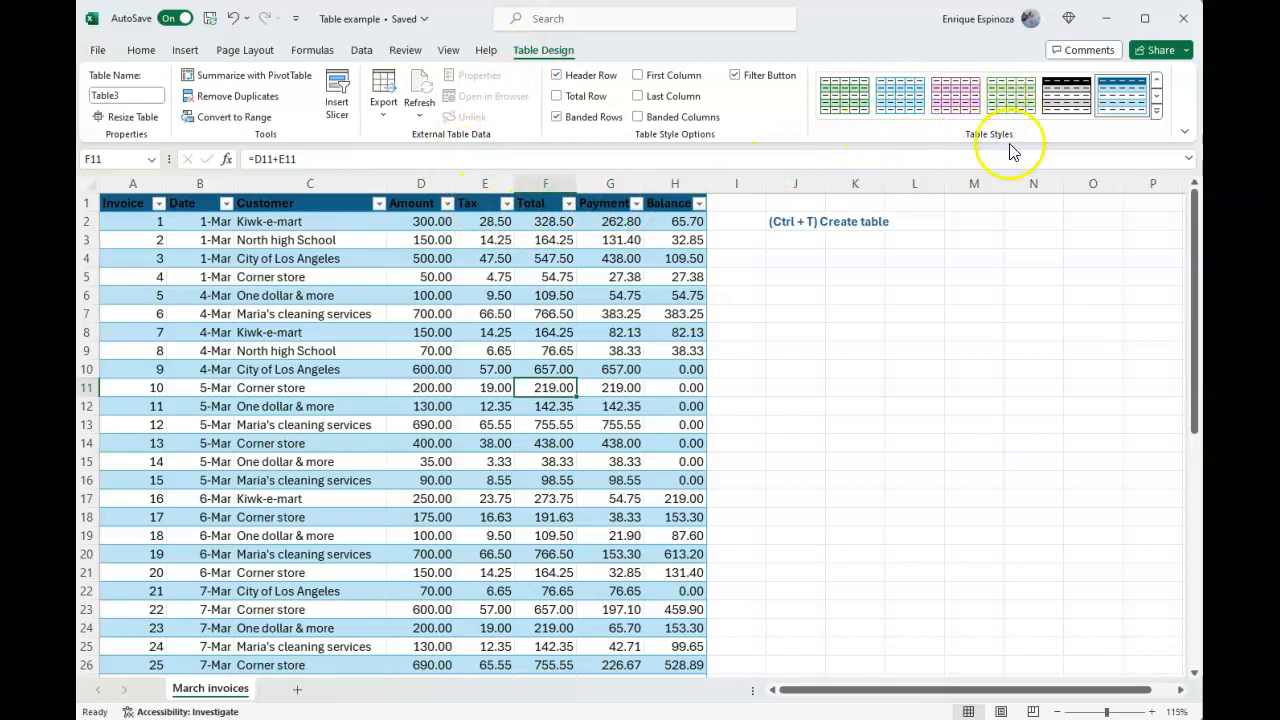
{"action": "left_click", "coordinate": [1157, 116]}
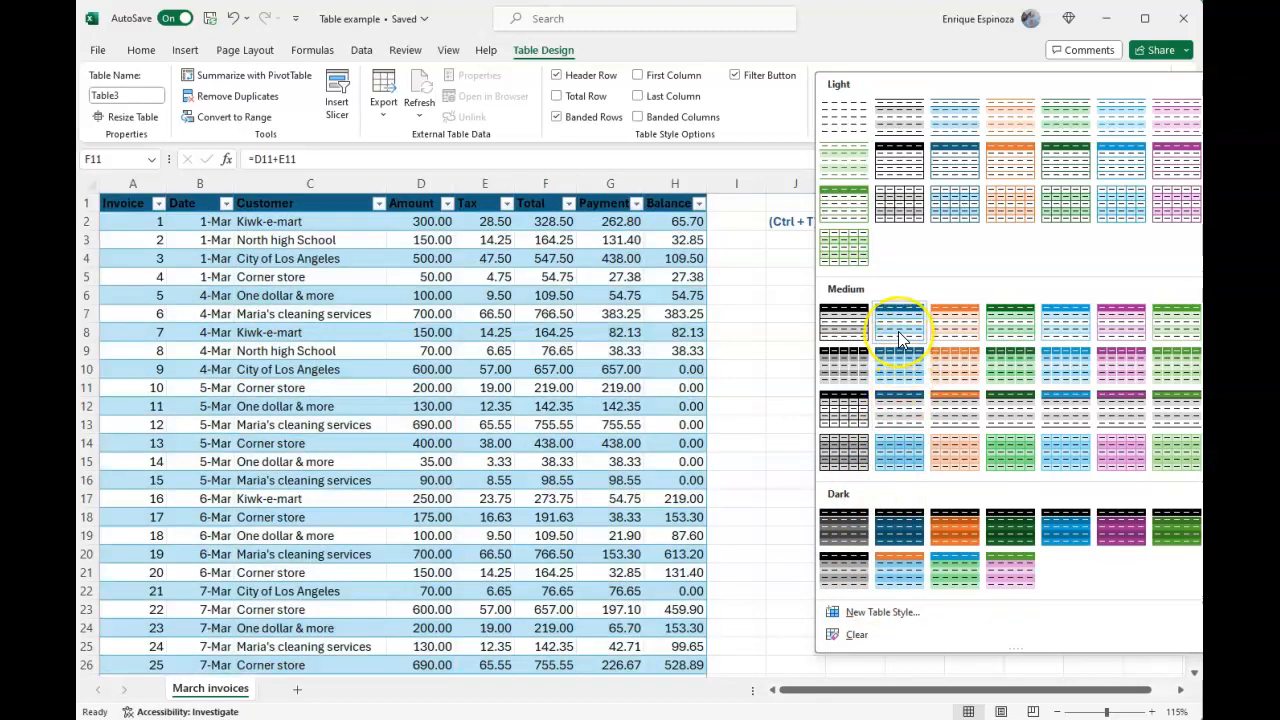
{"action": "left_click", "coordinate": [899, 338]}
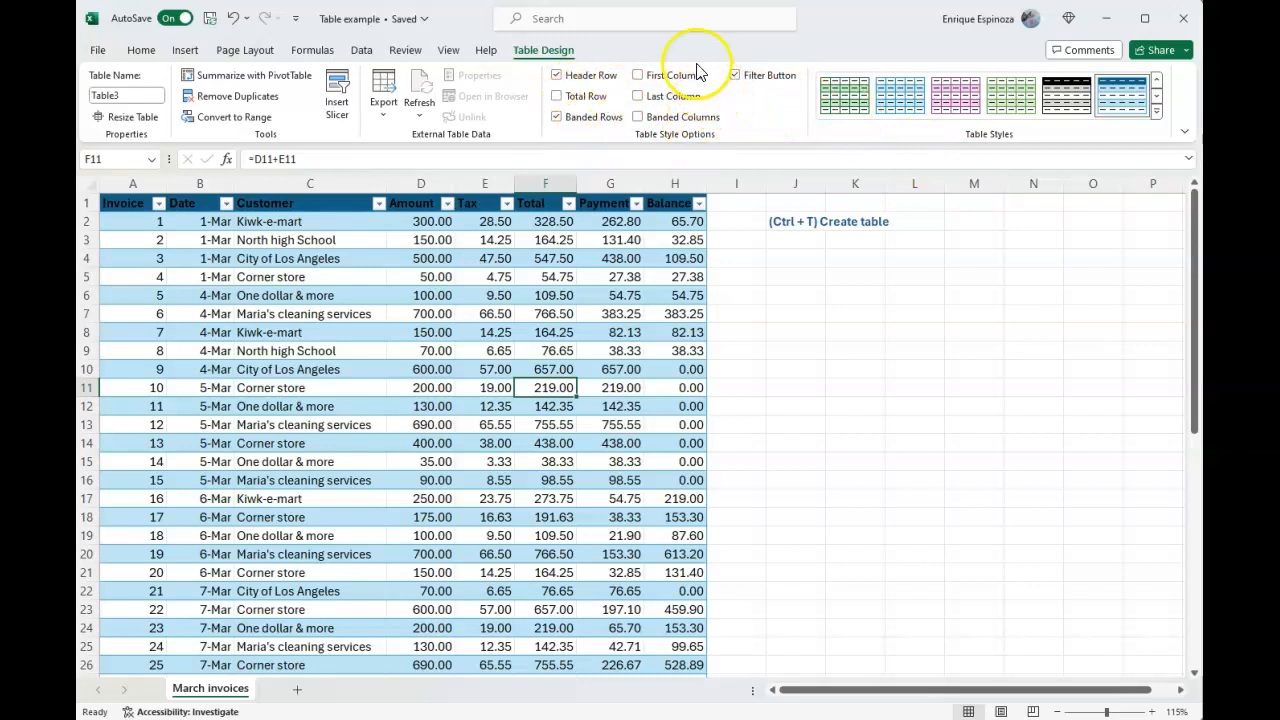
Try the table's banded rows and banded columns options, ending with only banded rows enabled
{"action": "left_click", "coordinate": [593, 118]}
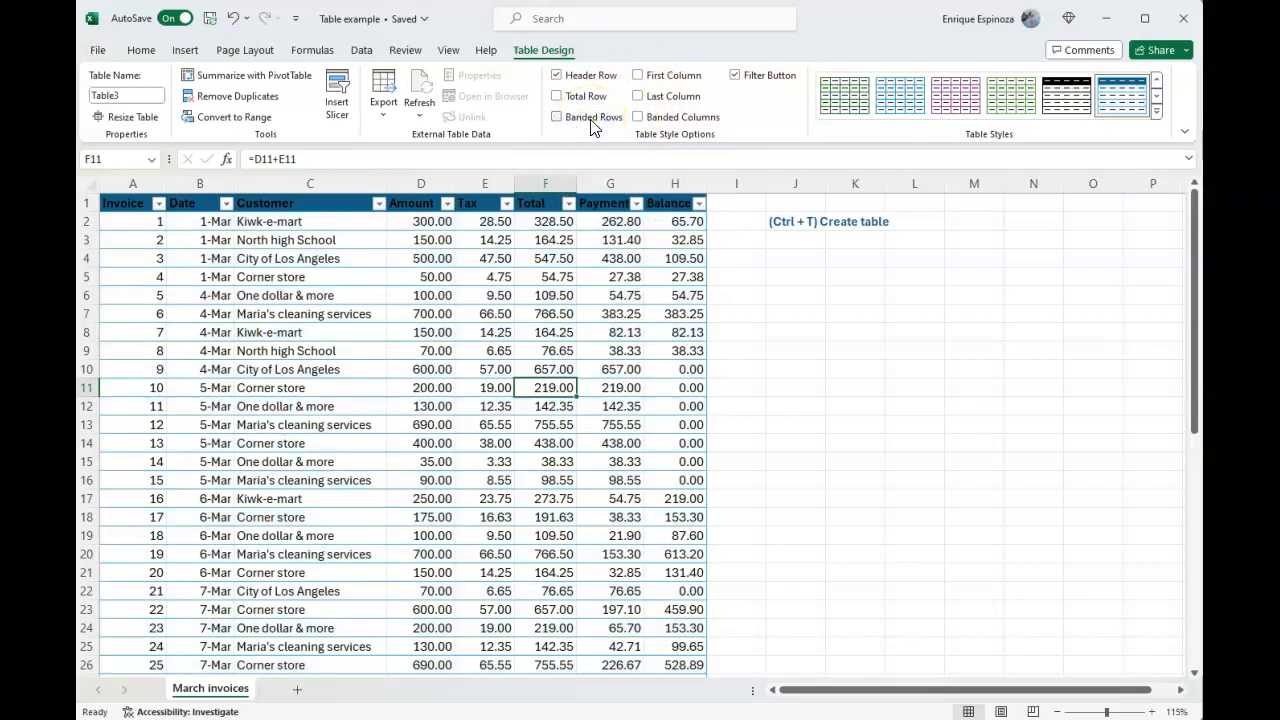
{"action": "left_click", "coordinate": [592, 119]}
{"action": "left_click", "coordinate": [608, 119]}
{"action": "left_click", "coordinate": [645, 118]}
{"action": "left_click", "coordinate": [601, 119]}
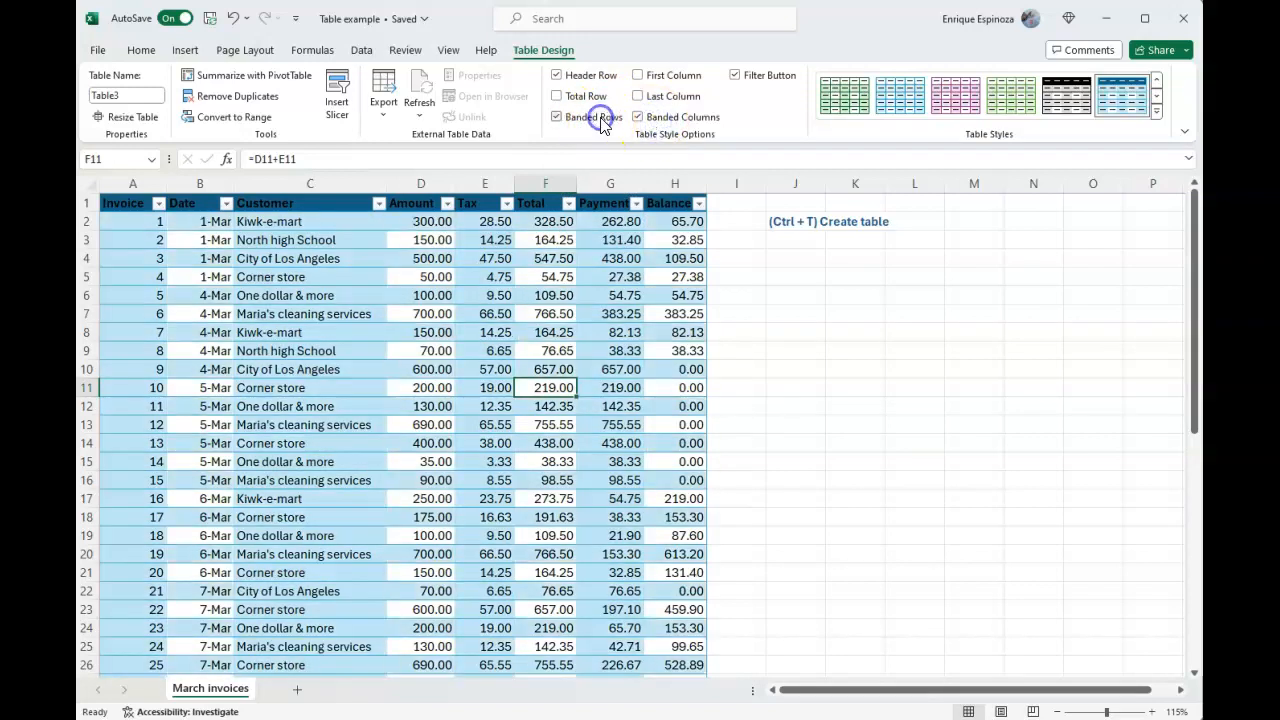
{"action": "left_click", "coordinate": [673, 122]}
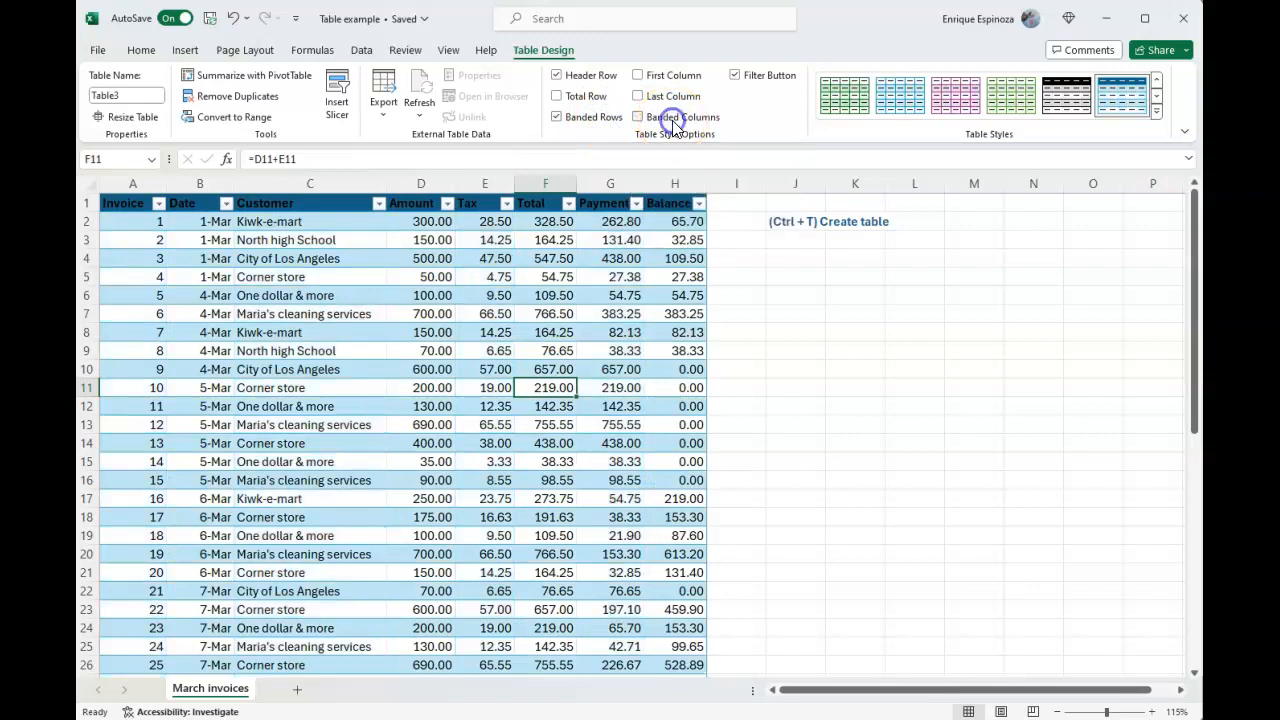
Turn the table's filter buttons and header row off and back on
{"action": "left_click", "coordinate": [741, 77]}
{"action": "left_click", "coordinate": [741, 77]}
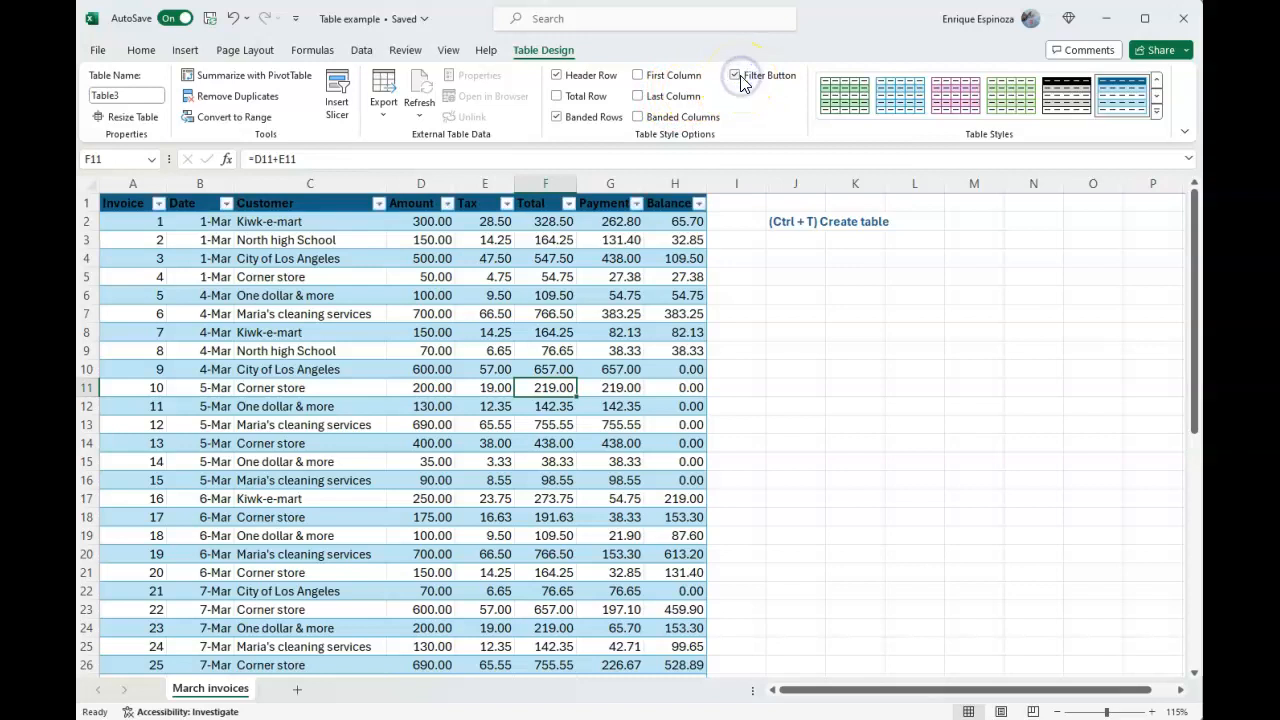
{"action": "left_click", "coordinate": [611, 78]}
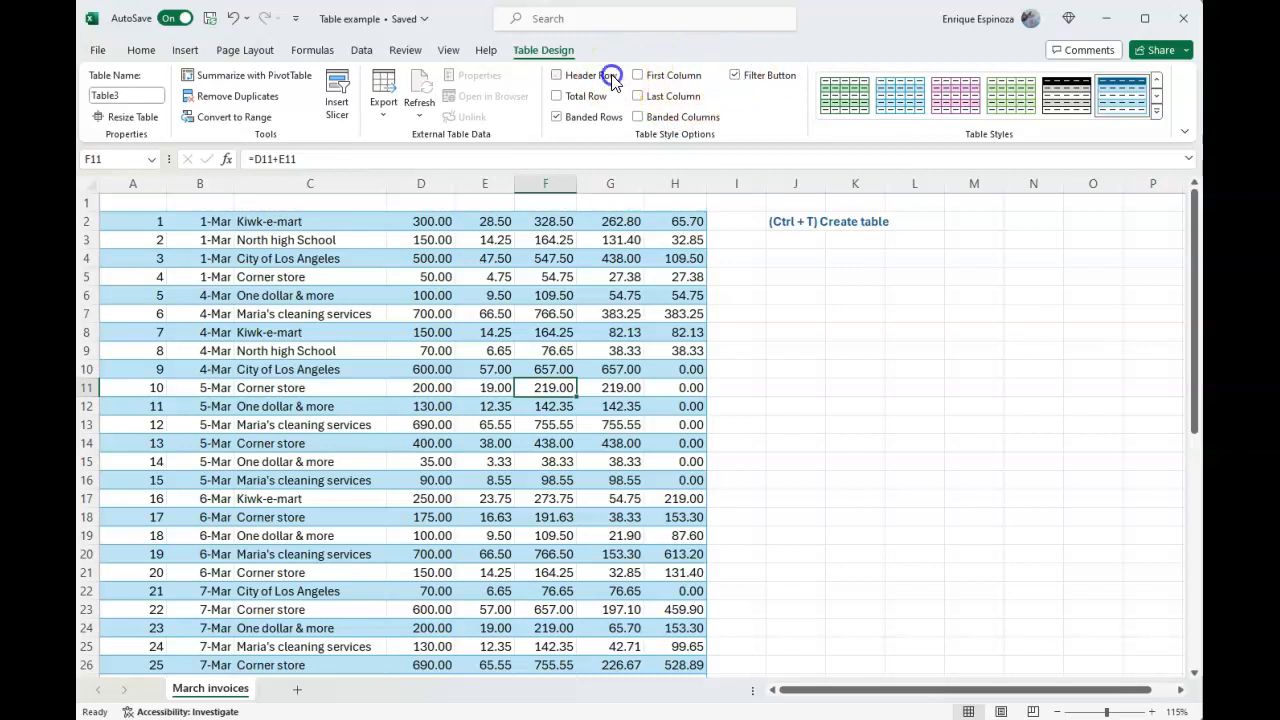
{"action": "left_click", "coordinate": [611, 78]}
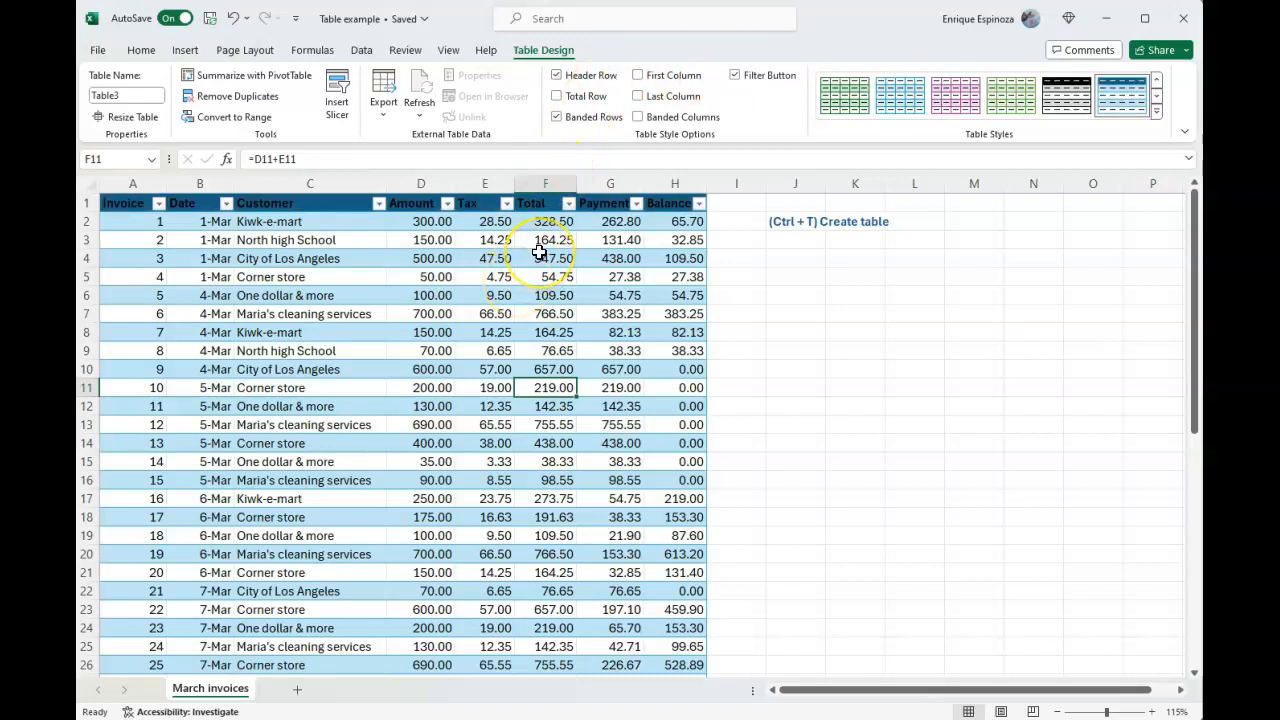
Add a total row to the invoice table and set its Payment cell to Sum
{"action": "left_click", "coordinate": [557, 96]}
{"action": "scroll", "coordinate": [555, 240], "scroll_direction": "down", "scroll_amount": 13}
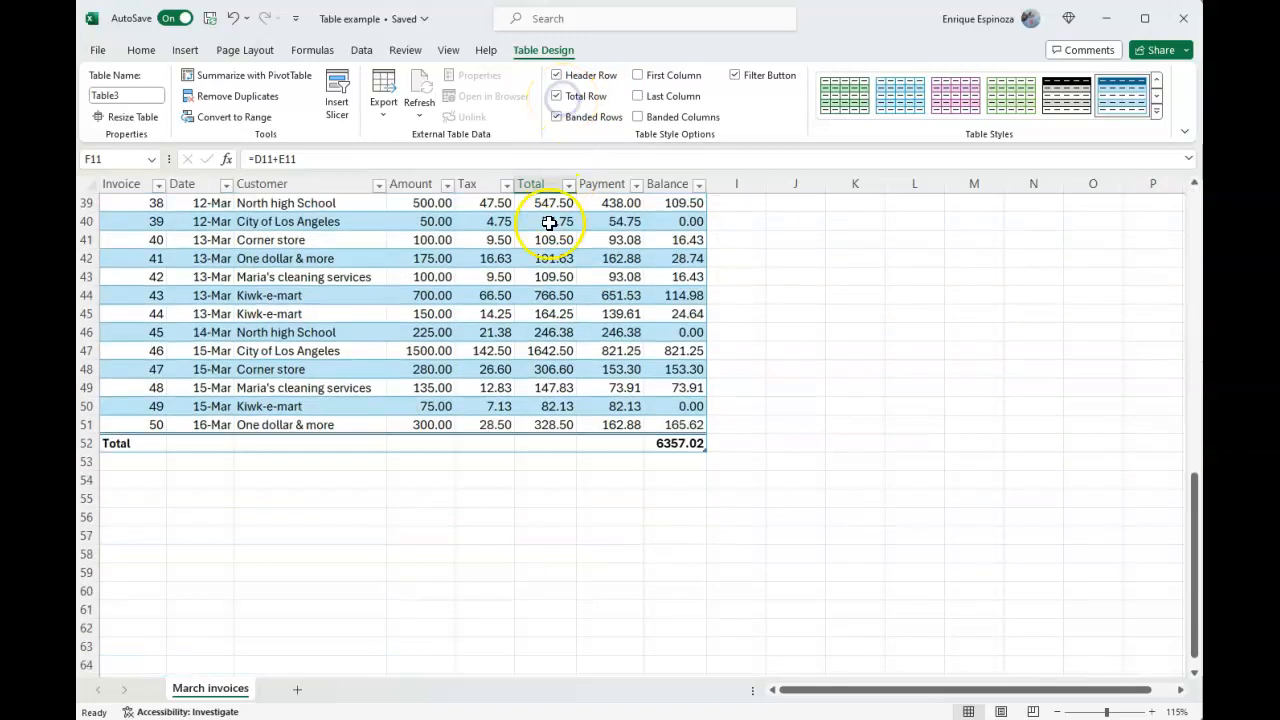
{"action": "left_click", "coordinate": [675, 443]}
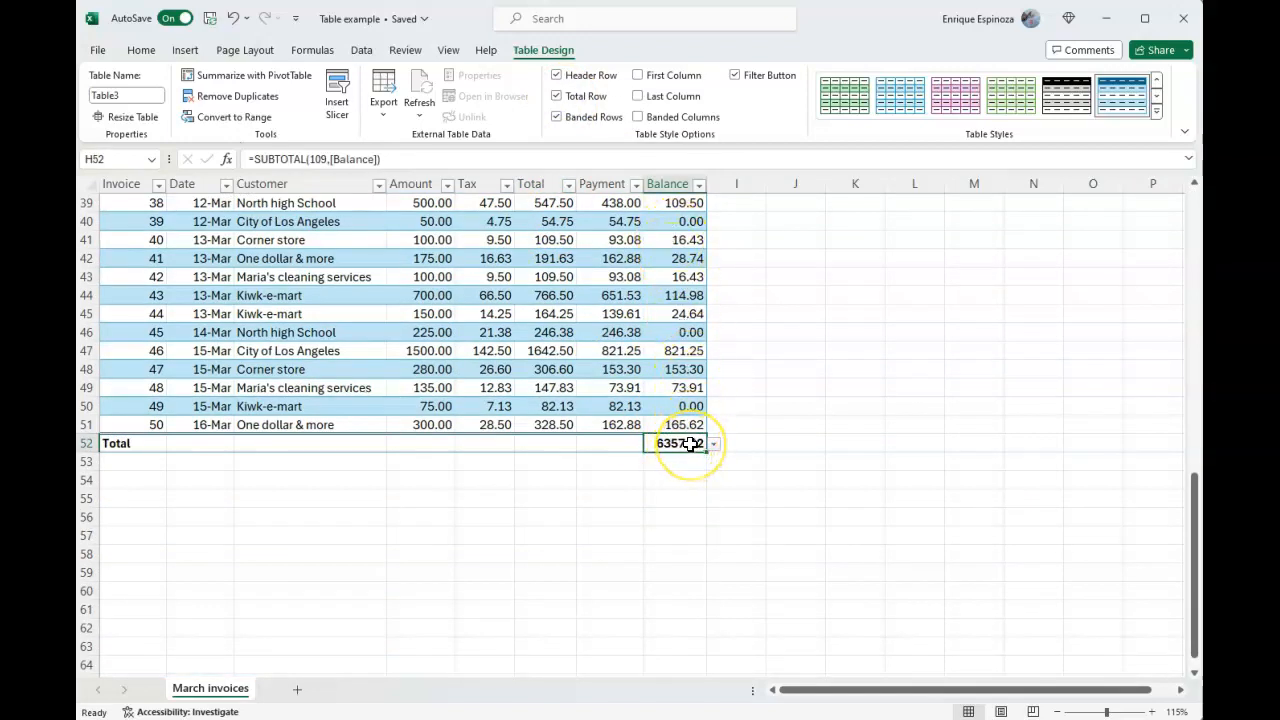
{"action": "left_click", "coordinate": [614, 444]}
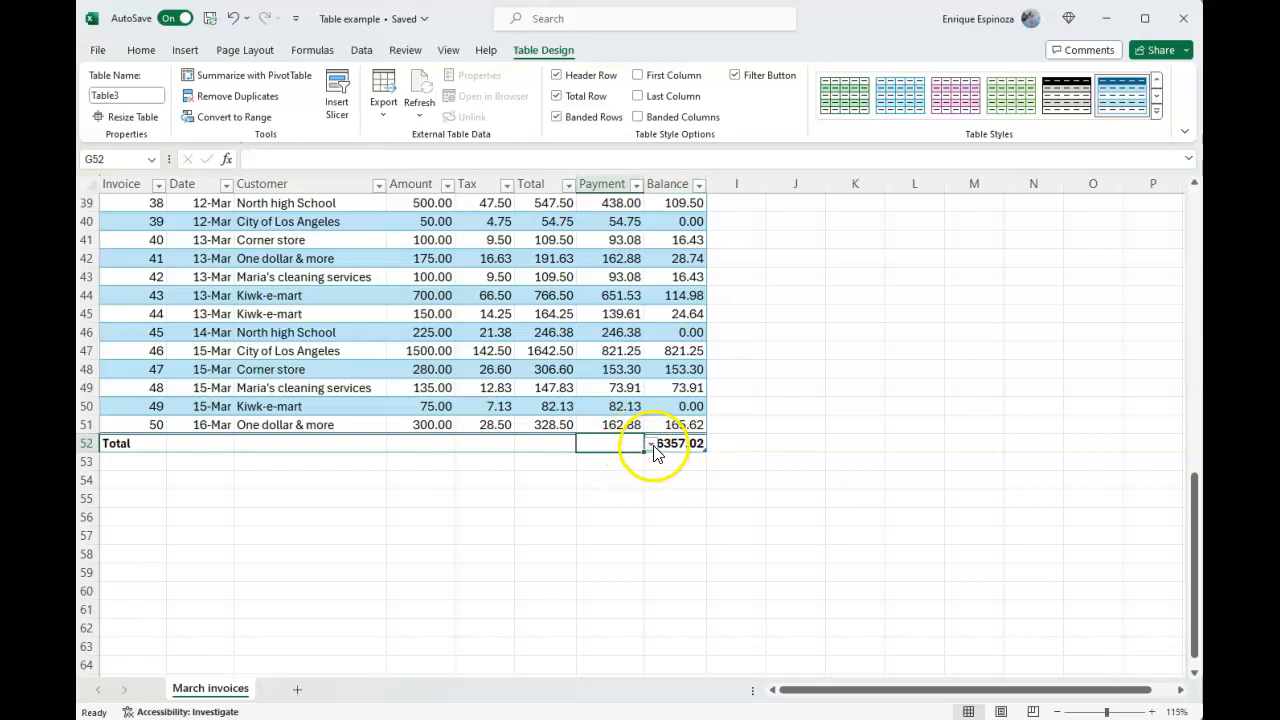
{"action": "left_click", "coordinate": [651, 444]}
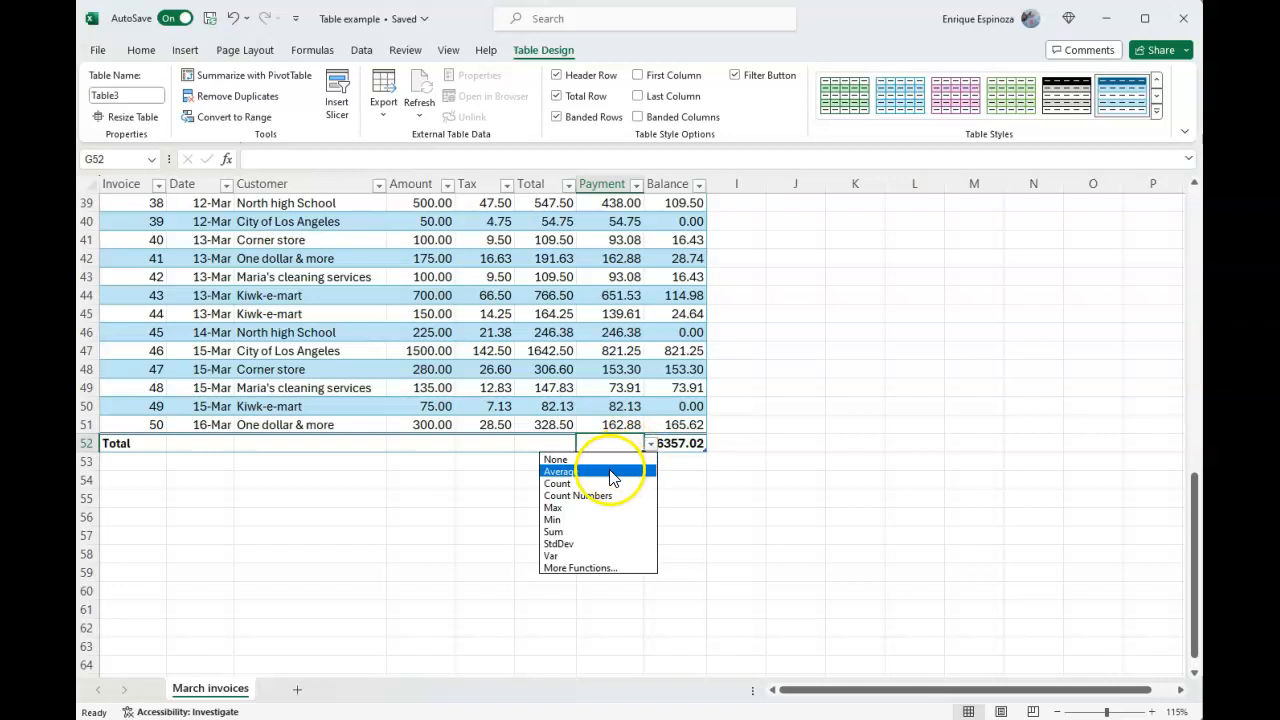
{"action": "left_click", "coordinate": [574, 531]}
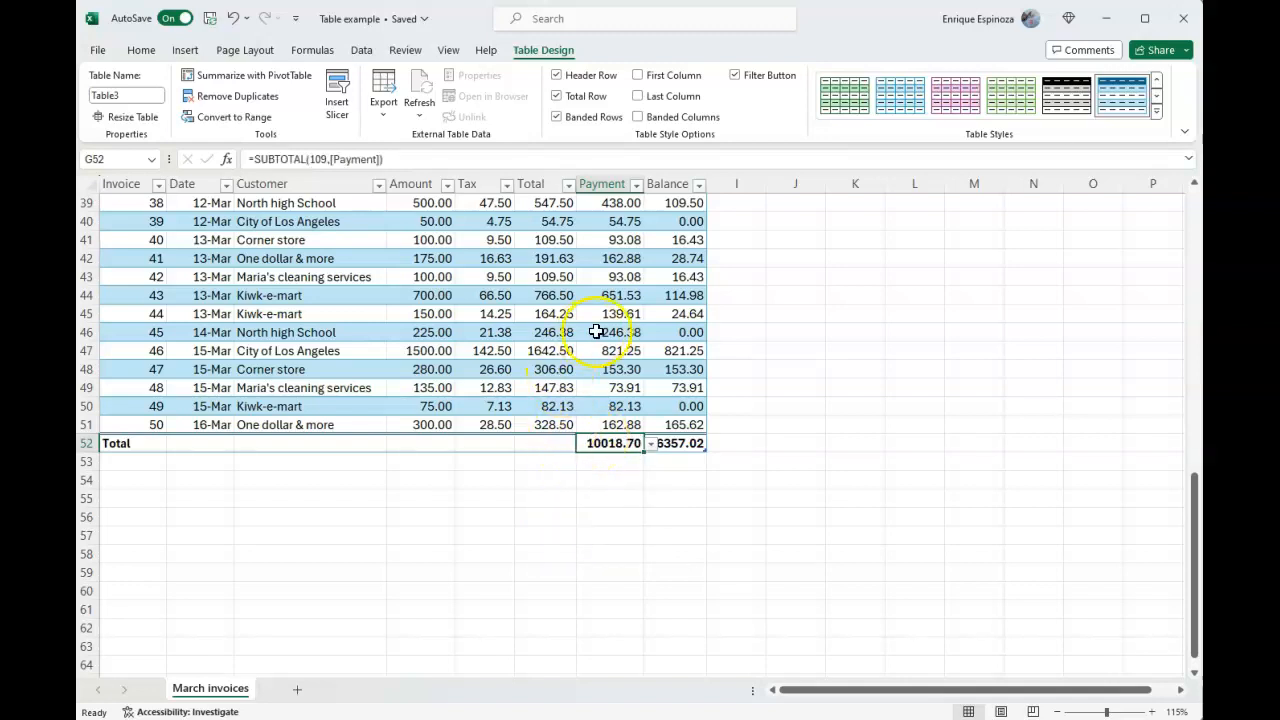
Set the Amount cell of the total row to Sum, after trying Max
{"action": "left_click", "coordinate": [543, 443]}
{"action": "left_click", "coordinate": [417, 440]}
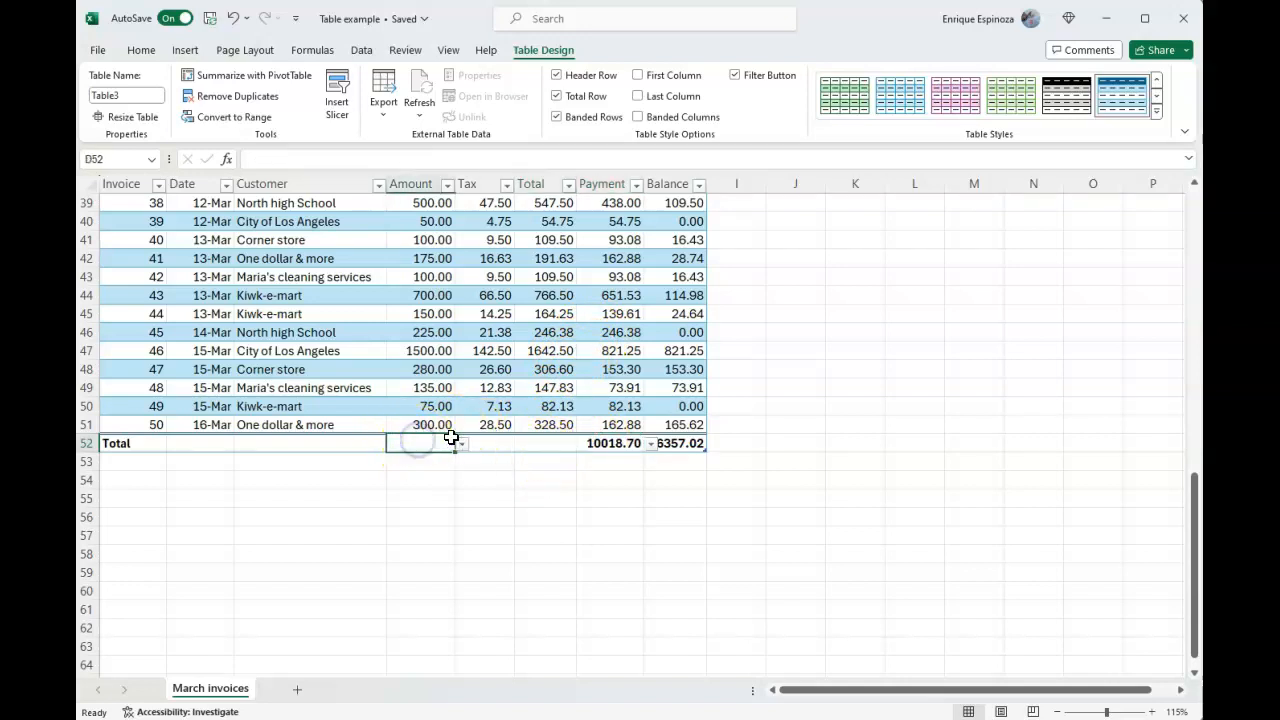
{"action": "left_click", "coordinate": [462, 443]}
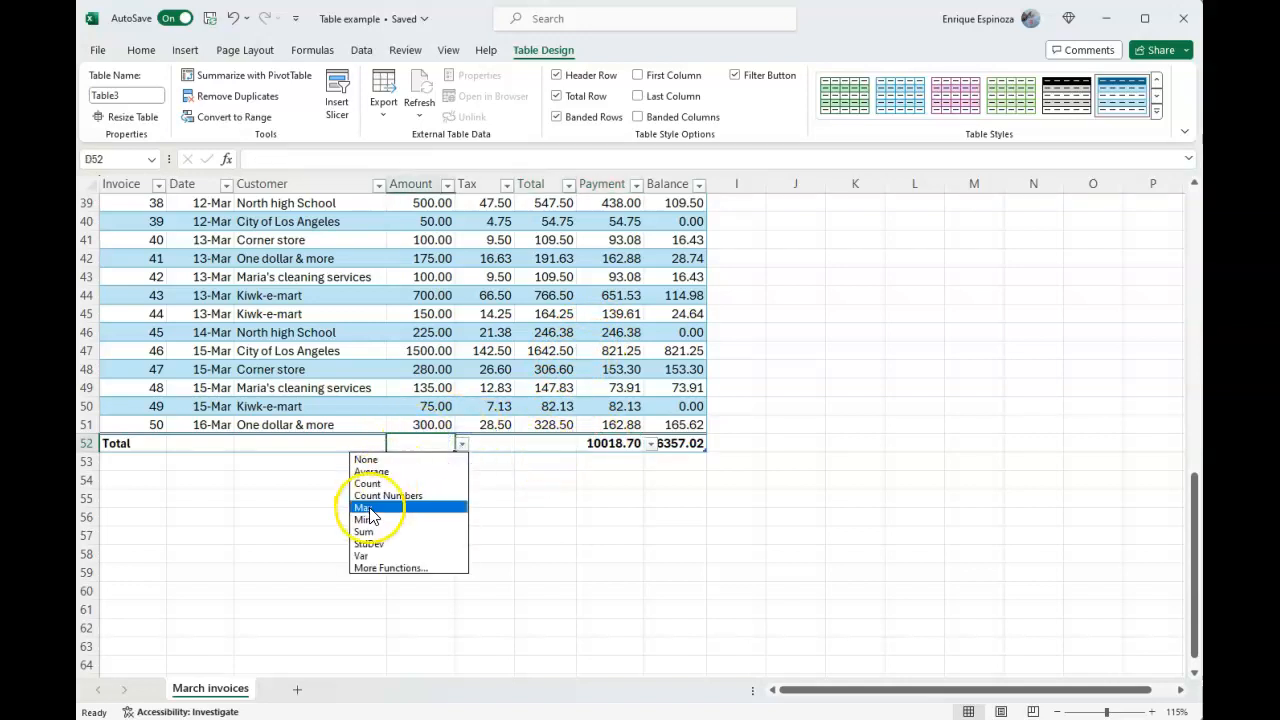
{"action": "left_click", "coordinate": [365, 508]}
{"action": "left_click", "coordinate": [461, 445]}
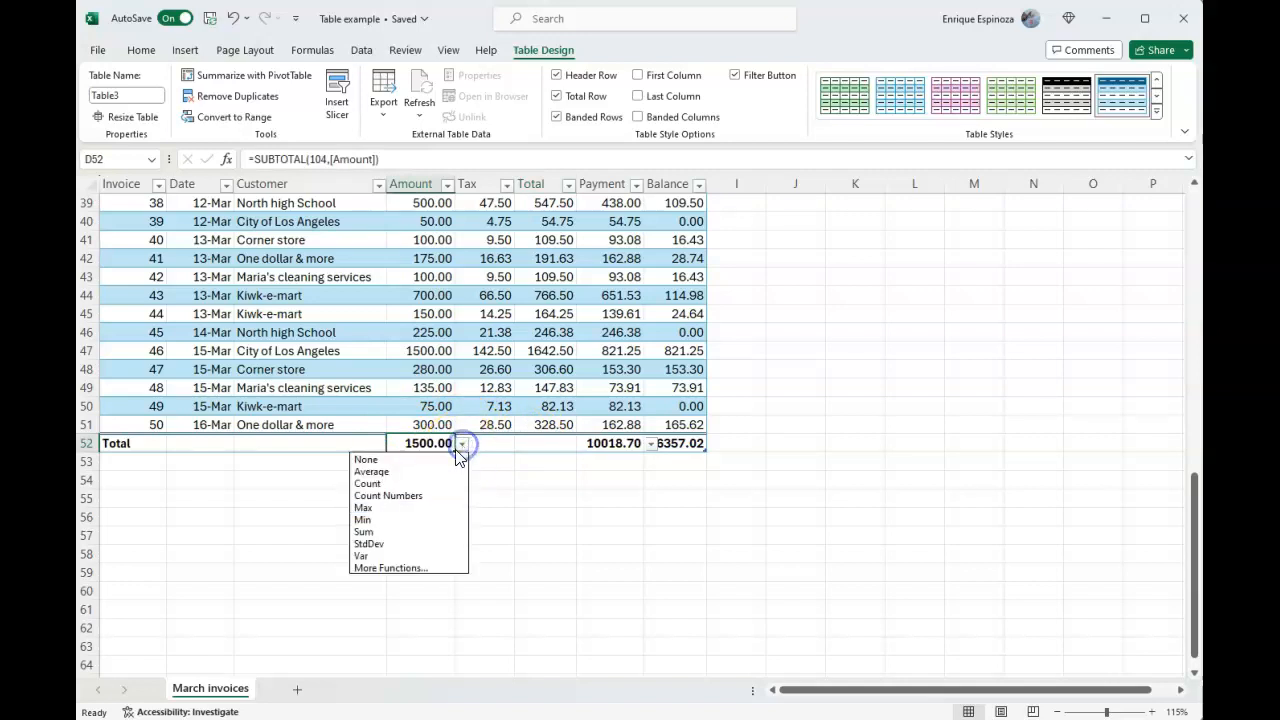
{"action": "left_click", "coordinate": [408, 531]}
Set the Tax cell of the total row to Sum
{"action": "left_click", "coordinate": [497, 443]}
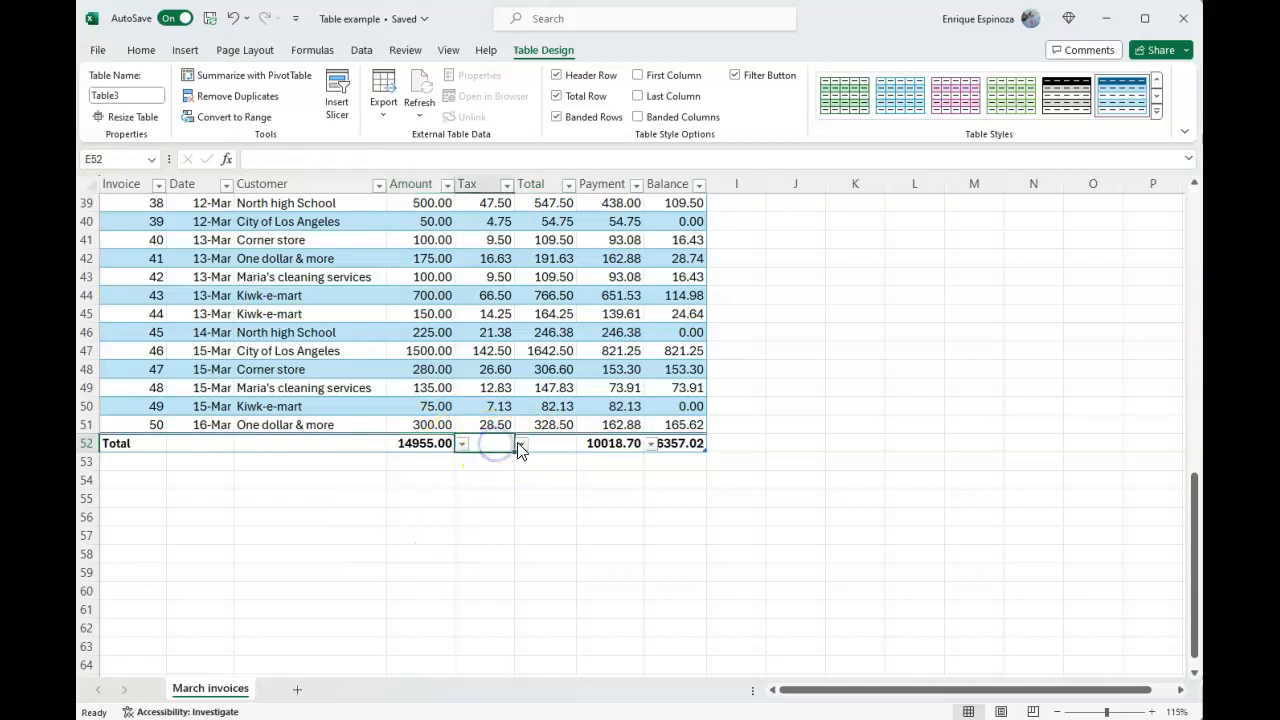
{"action": "left_click", "coordinate": [515, 443]}
{"action": "left_click", "coordinate": [471, 529]}
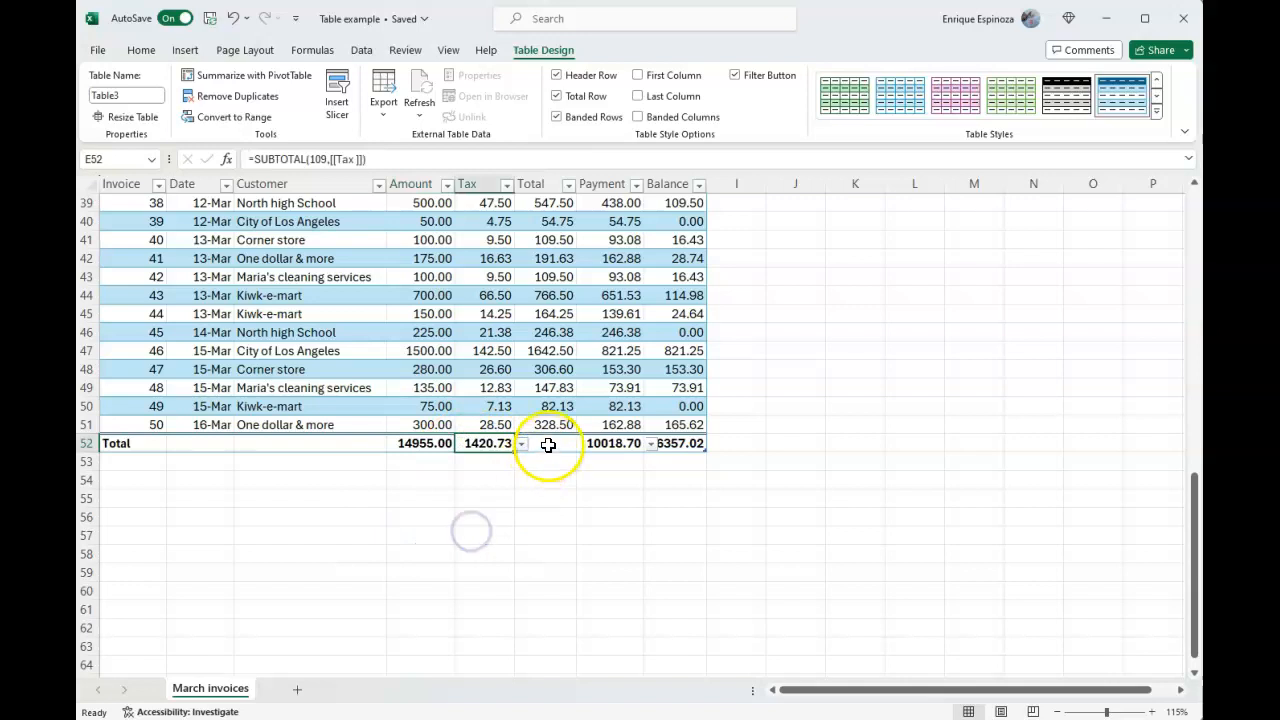
Set the Total column's cell in the total row to Sum, after trying Average
{"action": "left_click", "coordinate": [548, 445]}
{"action": "left_click", "coordinate": [581, 444]}
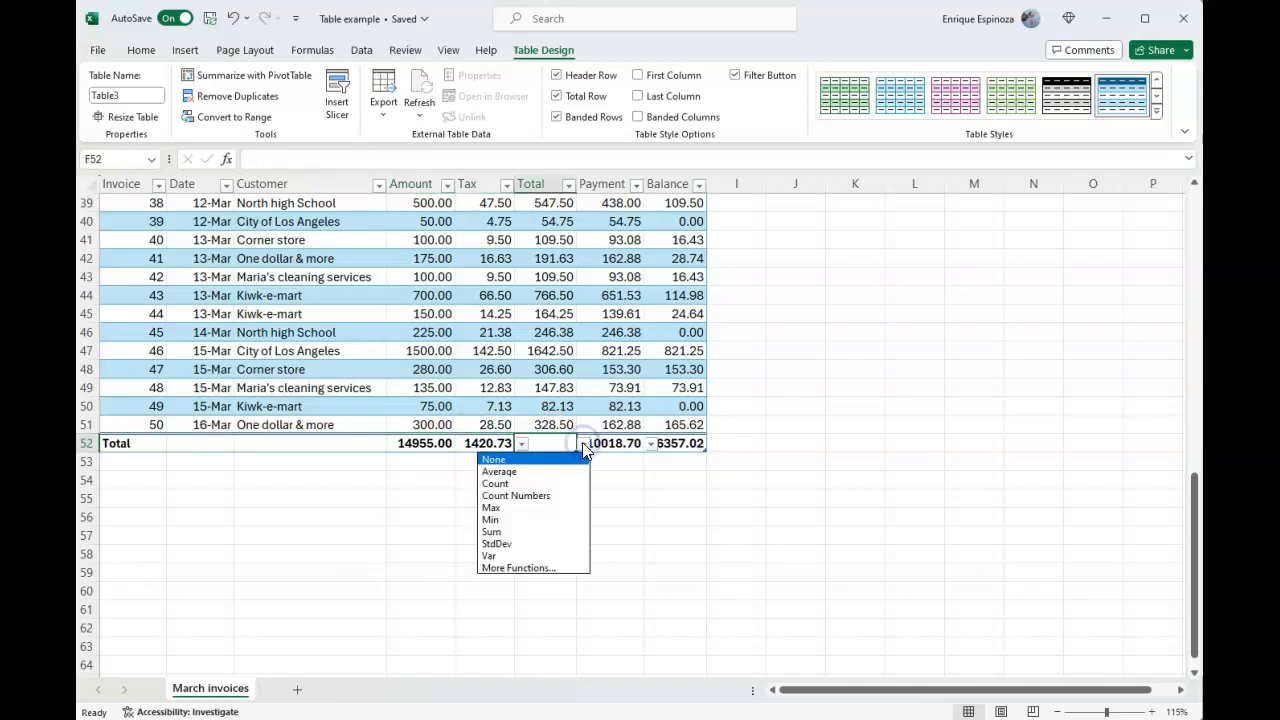
{"action": "left_click", "coordinate": [514, 478]}
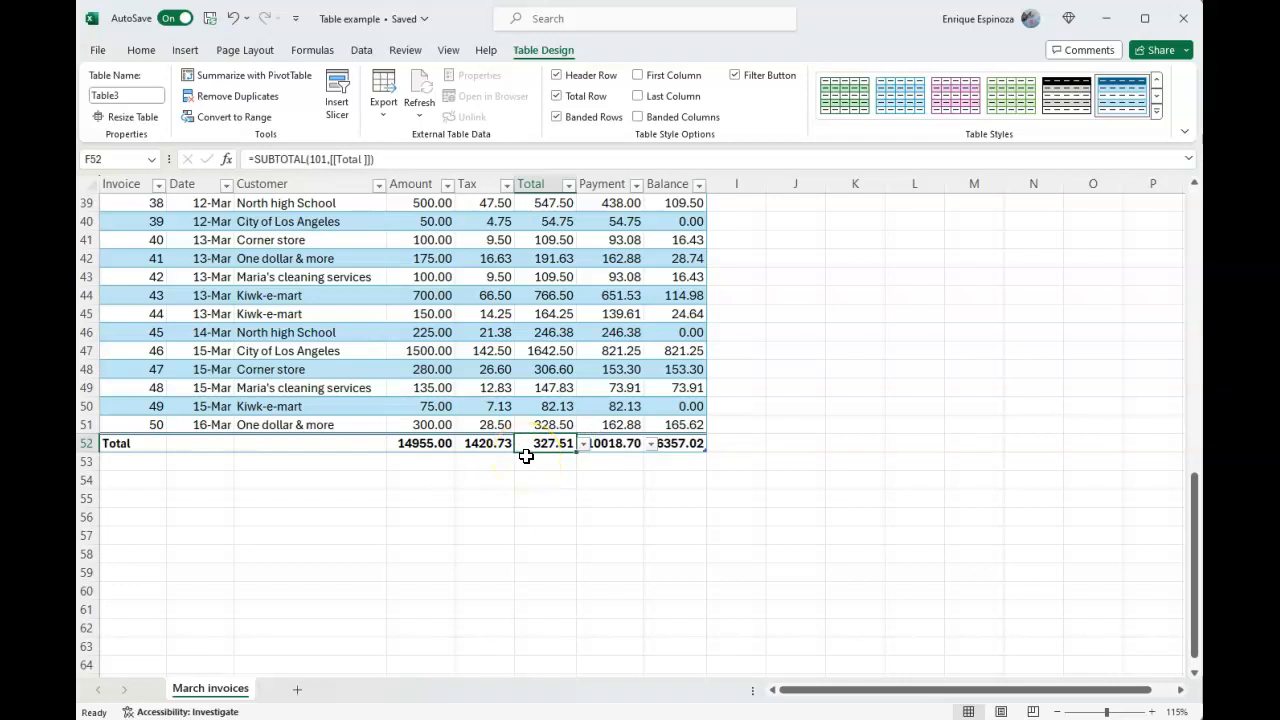
{"action": "left_click", "coordinate": [583, 444]}
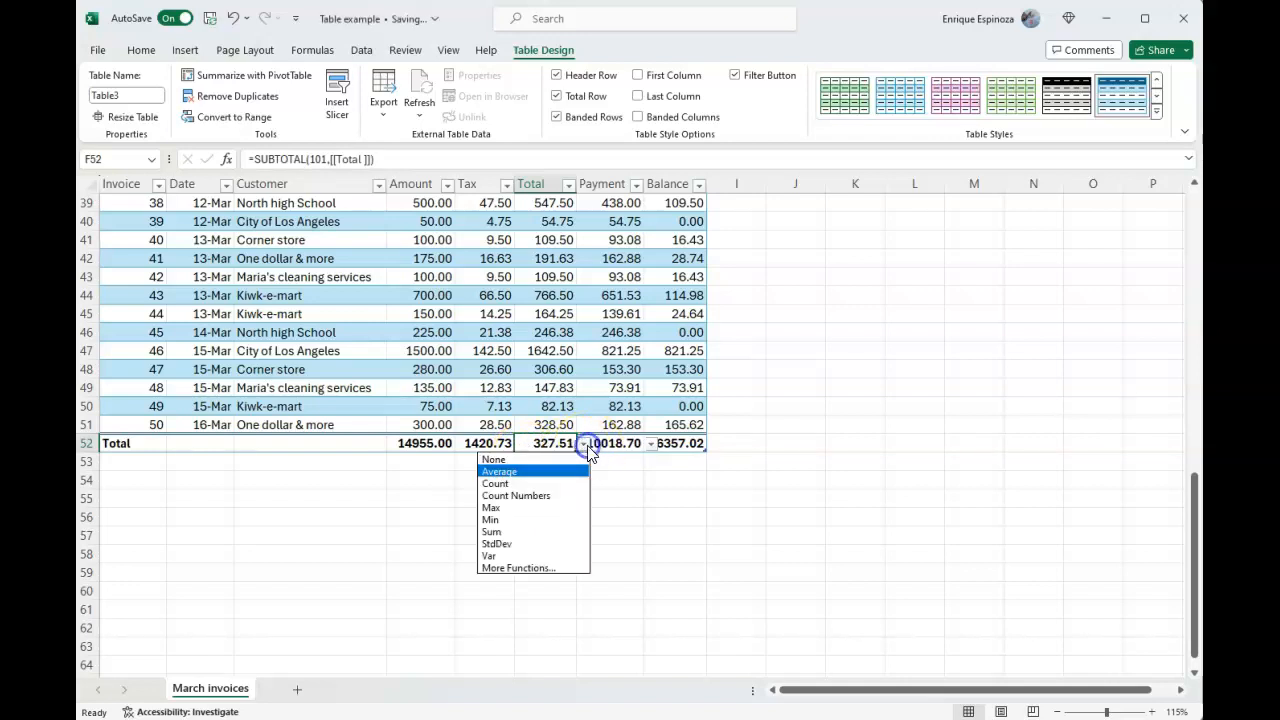
{"action": "left_click", "coordinate": [520, 530]}
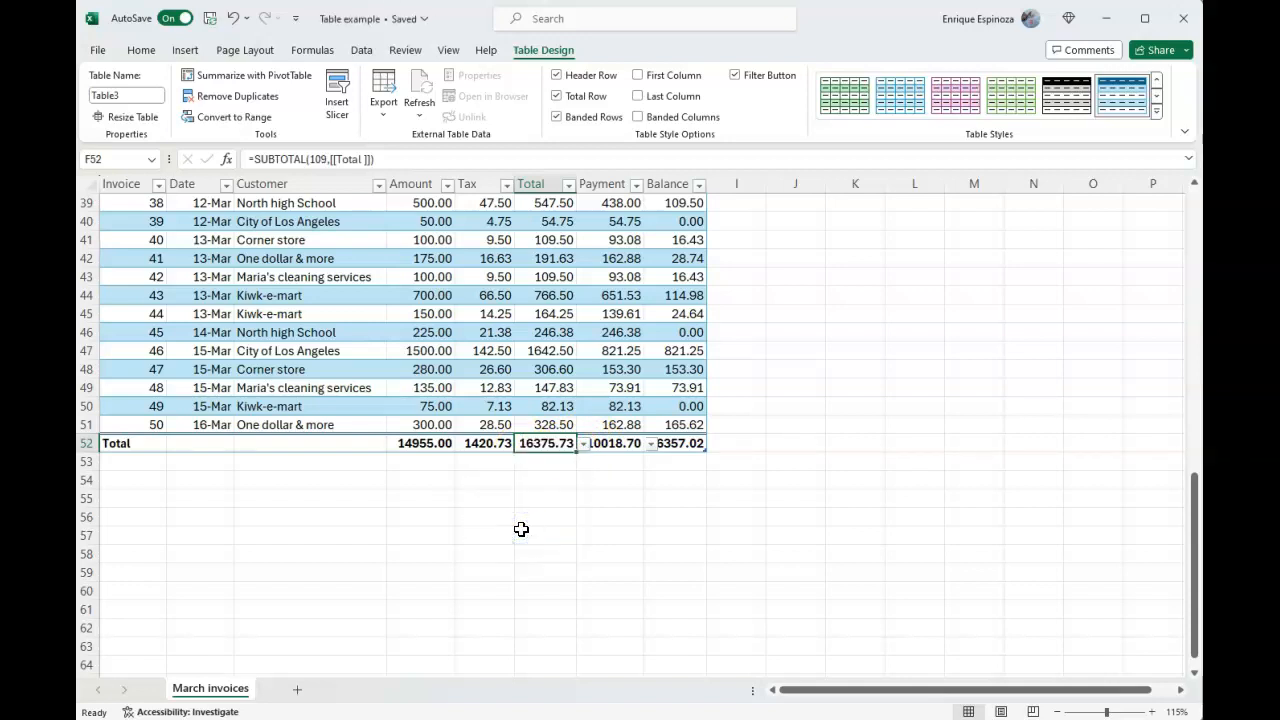
{"action": "left_click", "coordinate": [586, 369]}
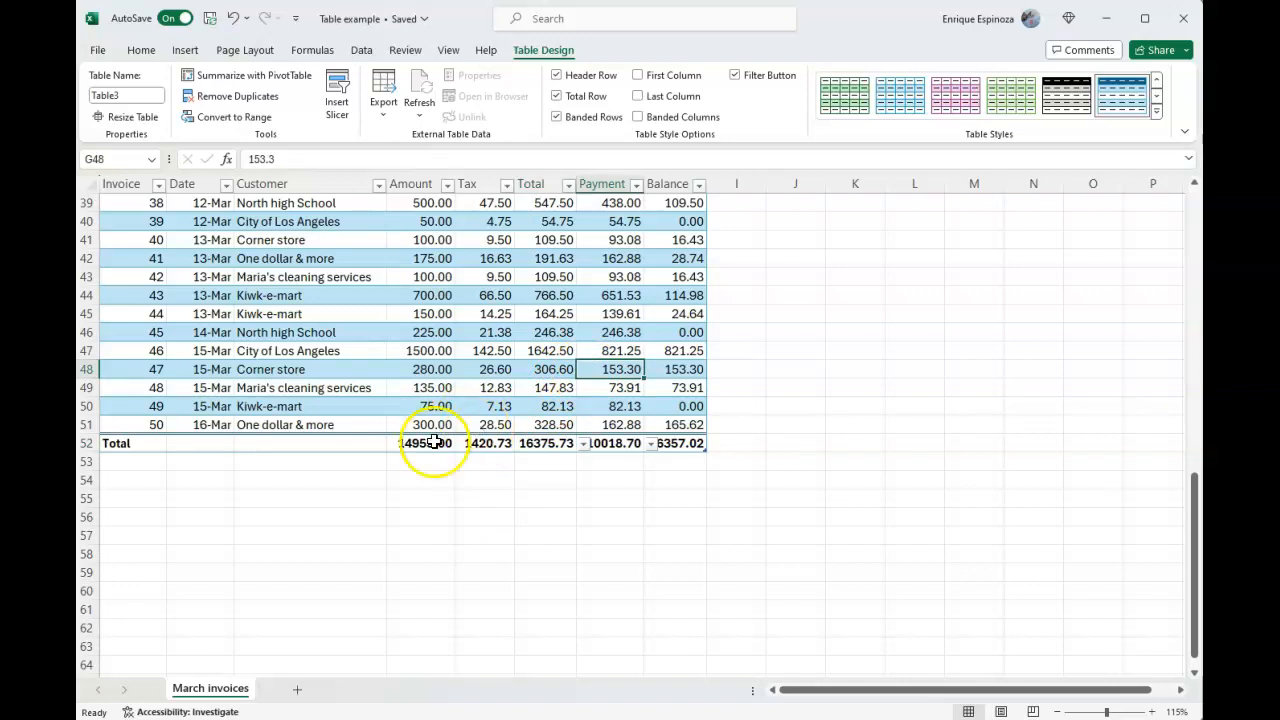
Select the Customer cell of invoice 7 near the start of the table
{"action": "scroll", "coordinate": [478, 404], "scroll_direction": "up", "scroll_amount": 7}
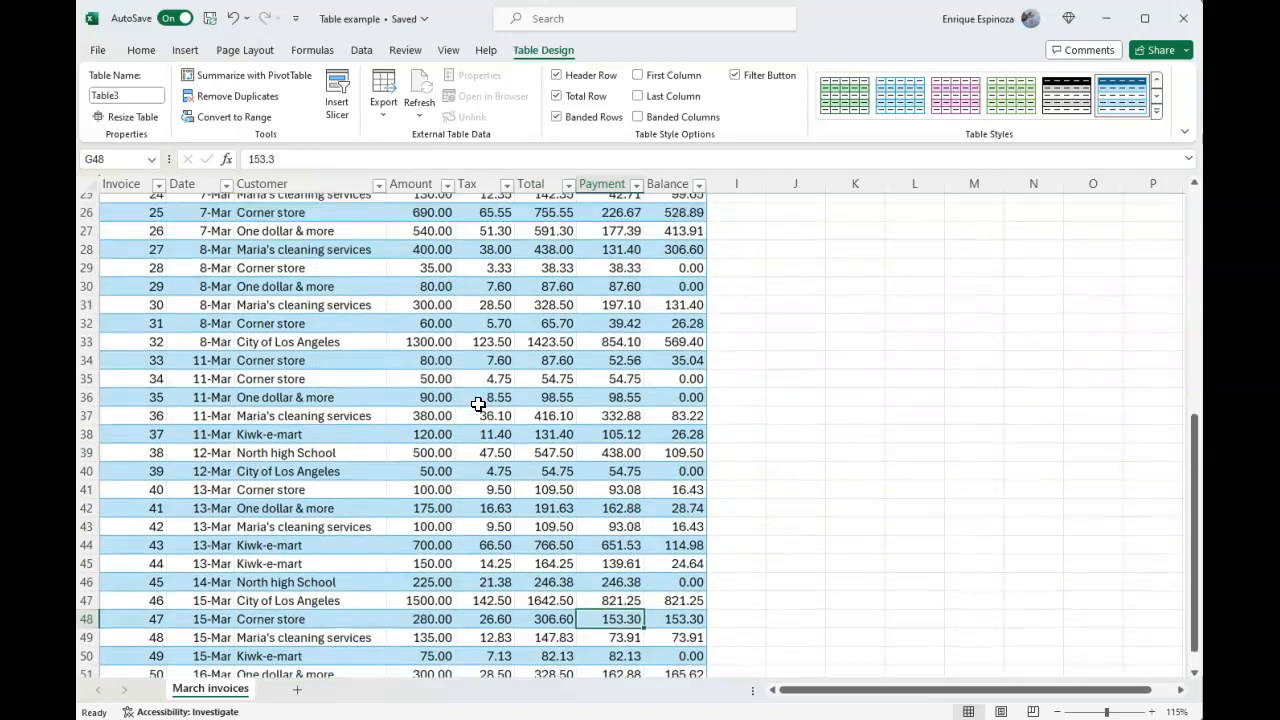
{"action": "scroll", "coordinate": [478, 404], "scroll_direction": "up", "scroll_amount": 5}
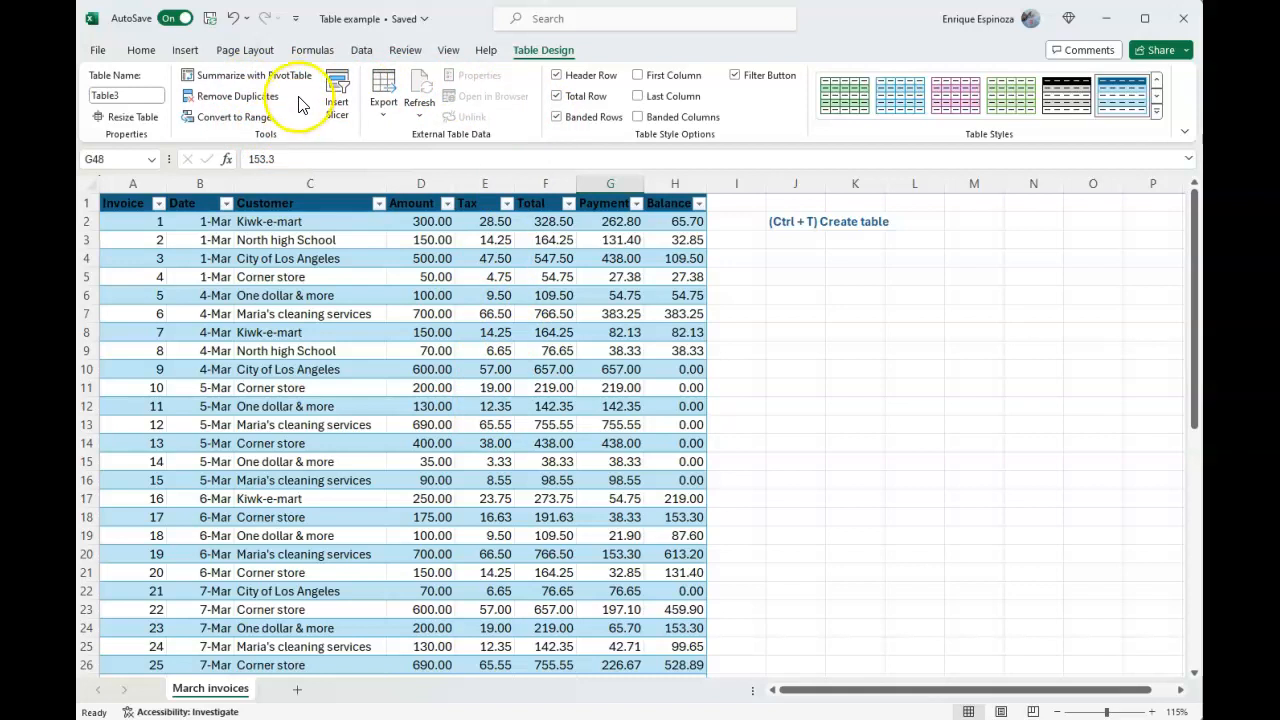
{"action": "left_click", "coordinate": [327, 332]}
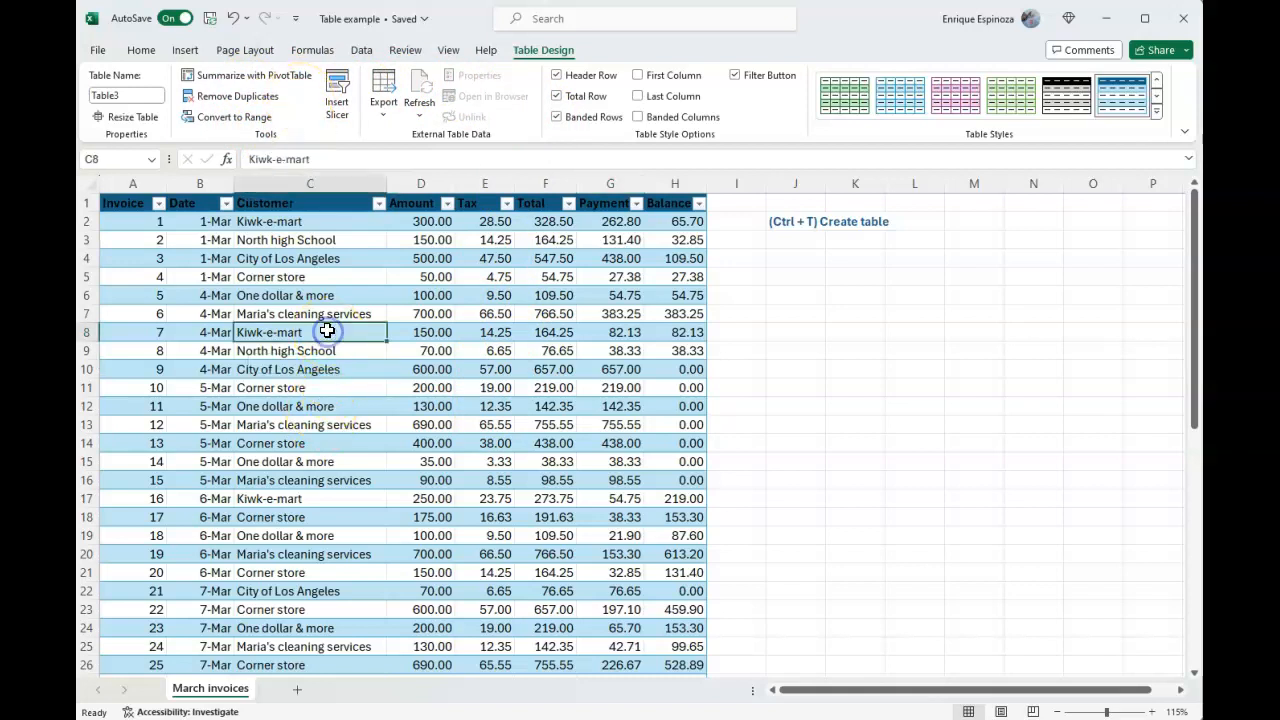
{"action": "left_click", "coordinate": [265, 121]}
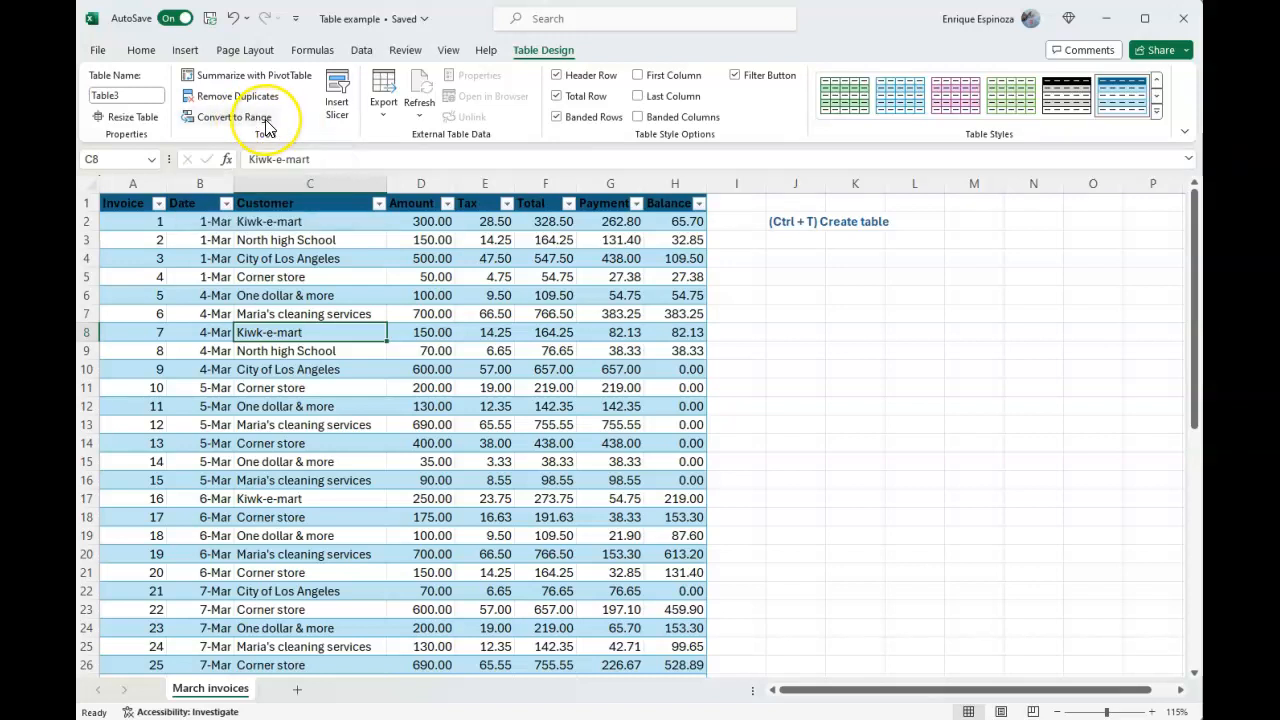
{"action": "left_click", "coordinate": [378, 271]}
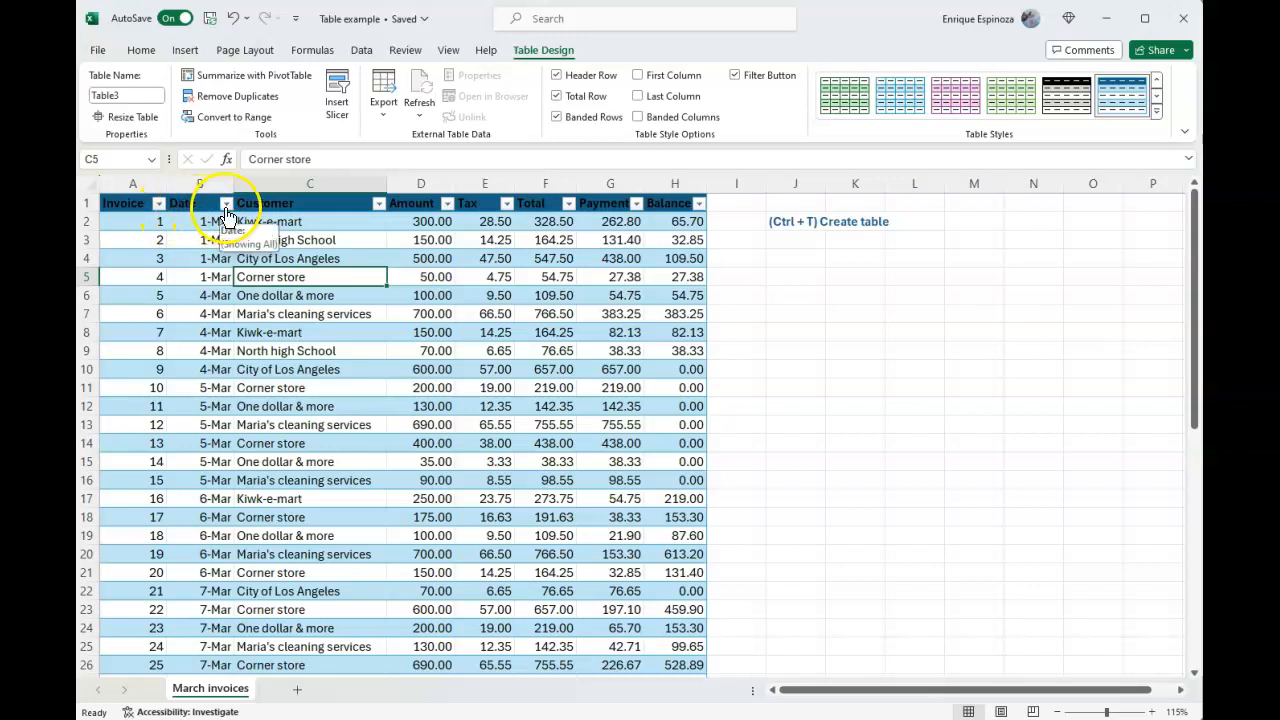
Filter the Customer column to show only Maria's cleaning services
{"action": "left_click", "coordinate": [380, 205]}
{"action": "left_click", "coordinate": [242, 414]}
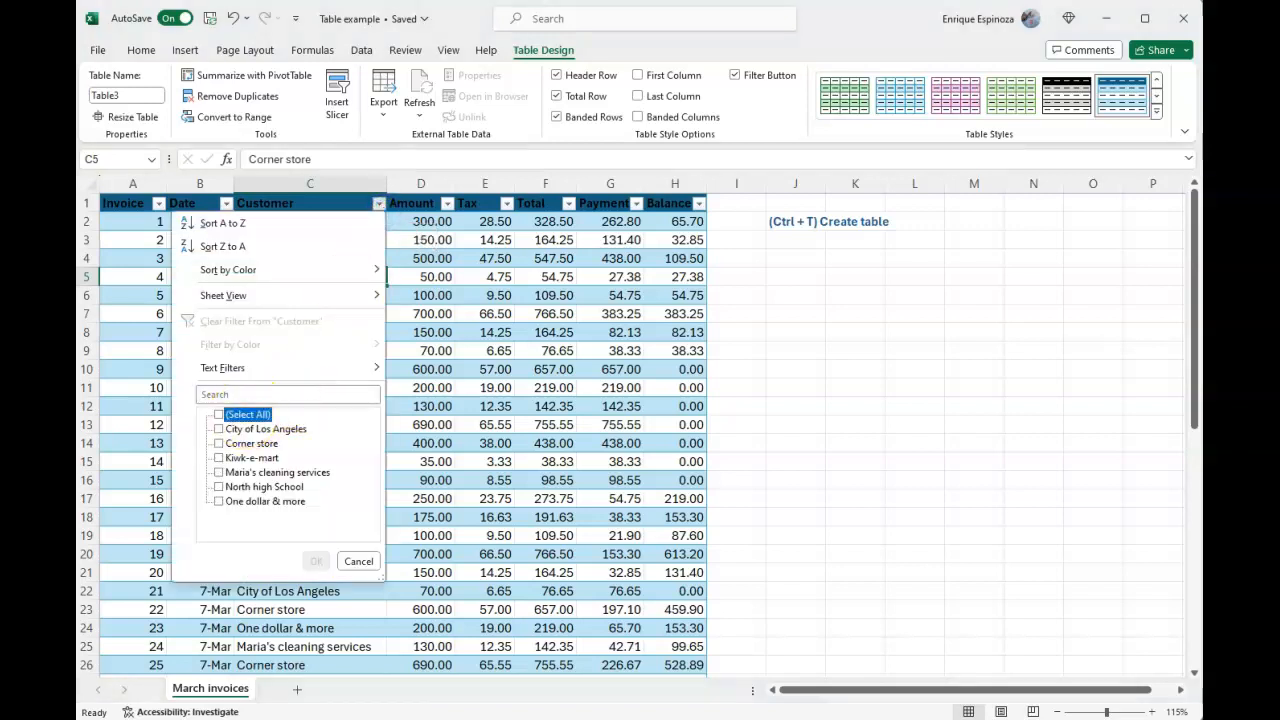
{"action": "left_click", "coordinate": [230, 472]}
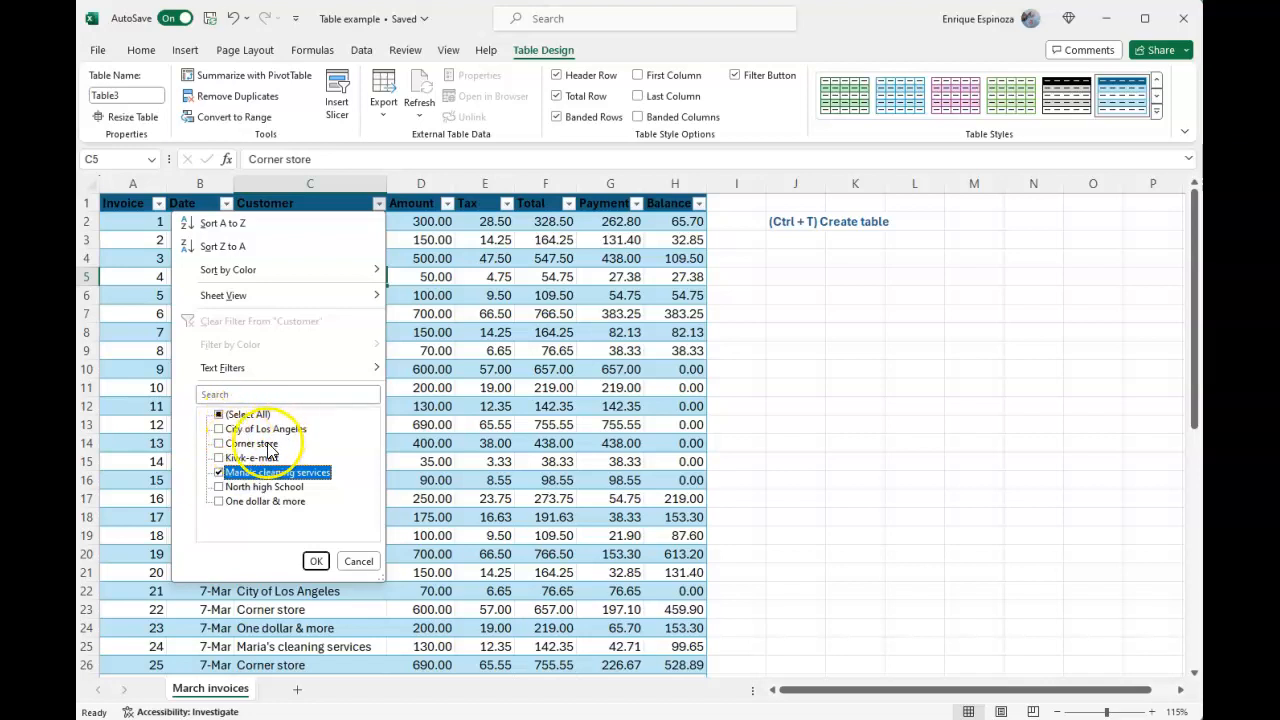
{"action": "left_click", "coordinate": [236, 416]}
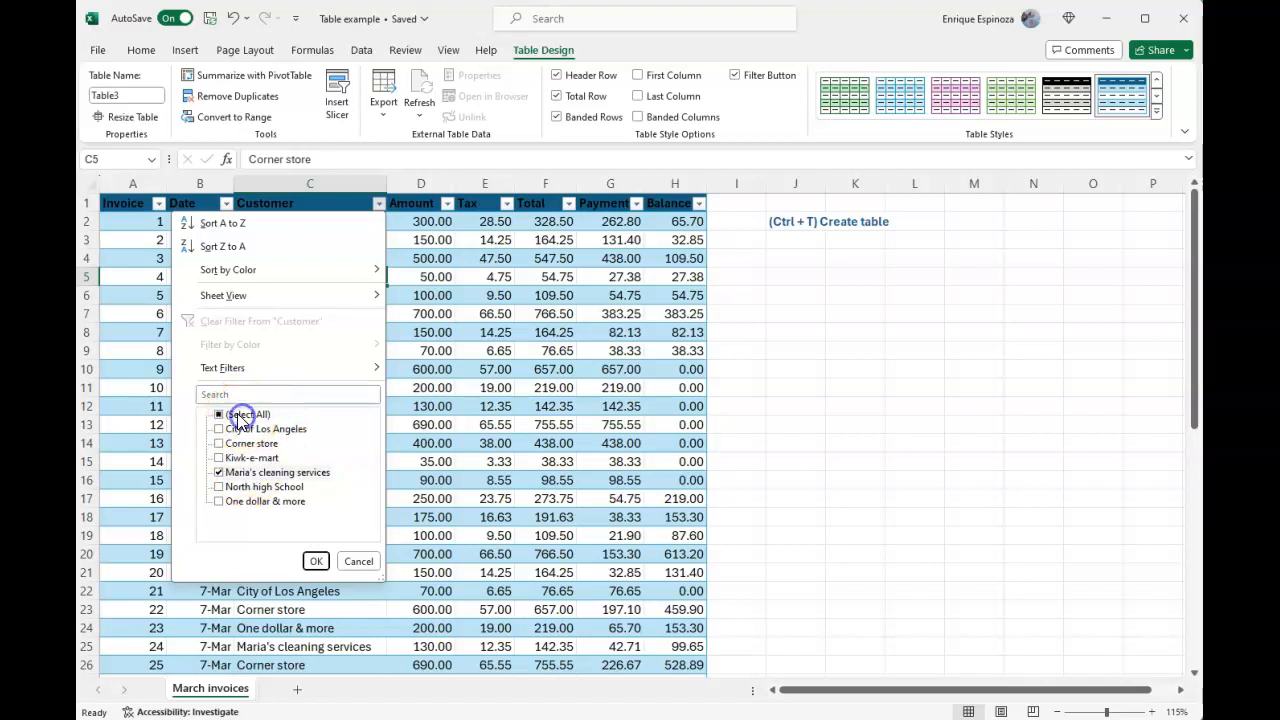
{"action": "left_click", "coordinate": [238, 415]}
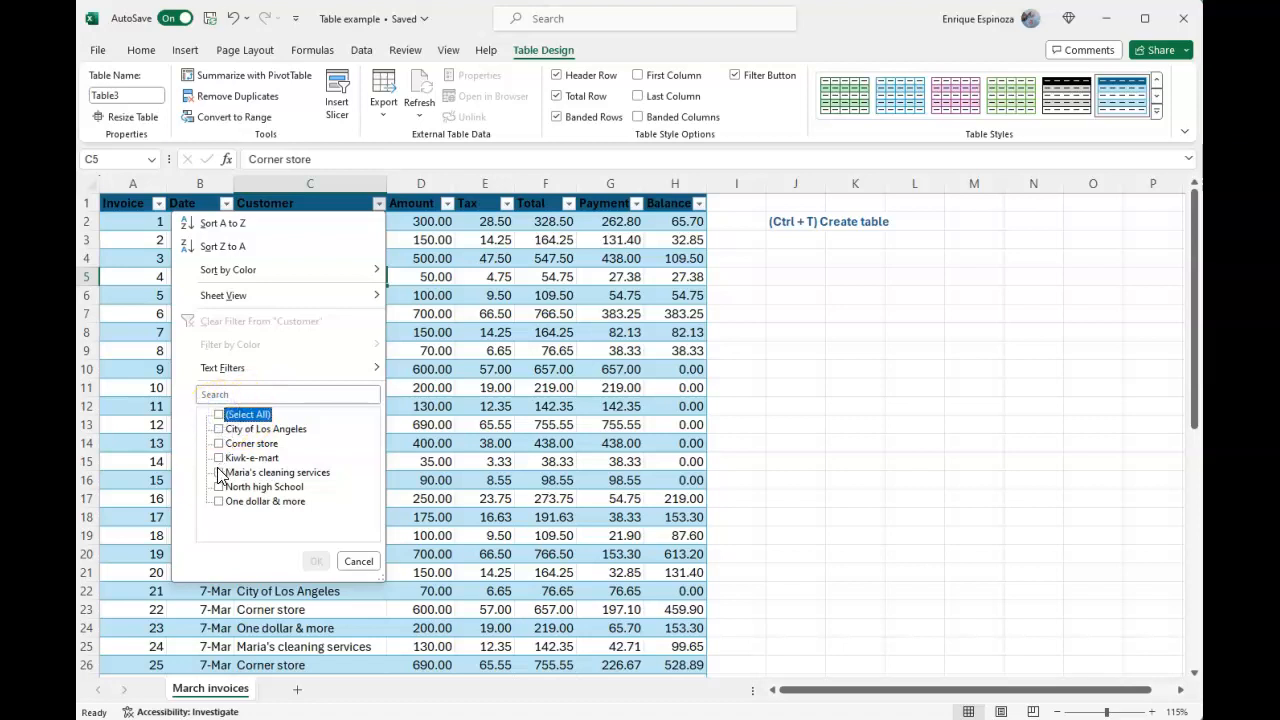
{"action": "left_click", "coordinate": [219, 473]}
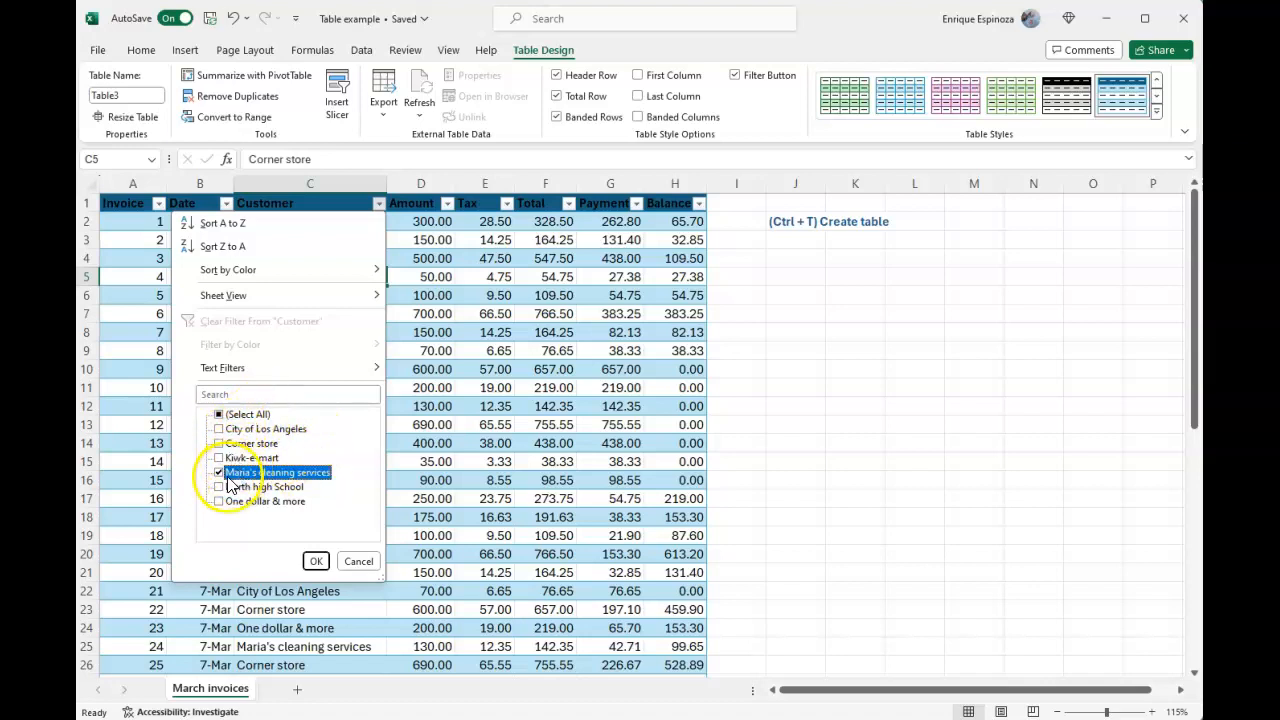
{"action": "left_click", "coordinate": [315, 561]}
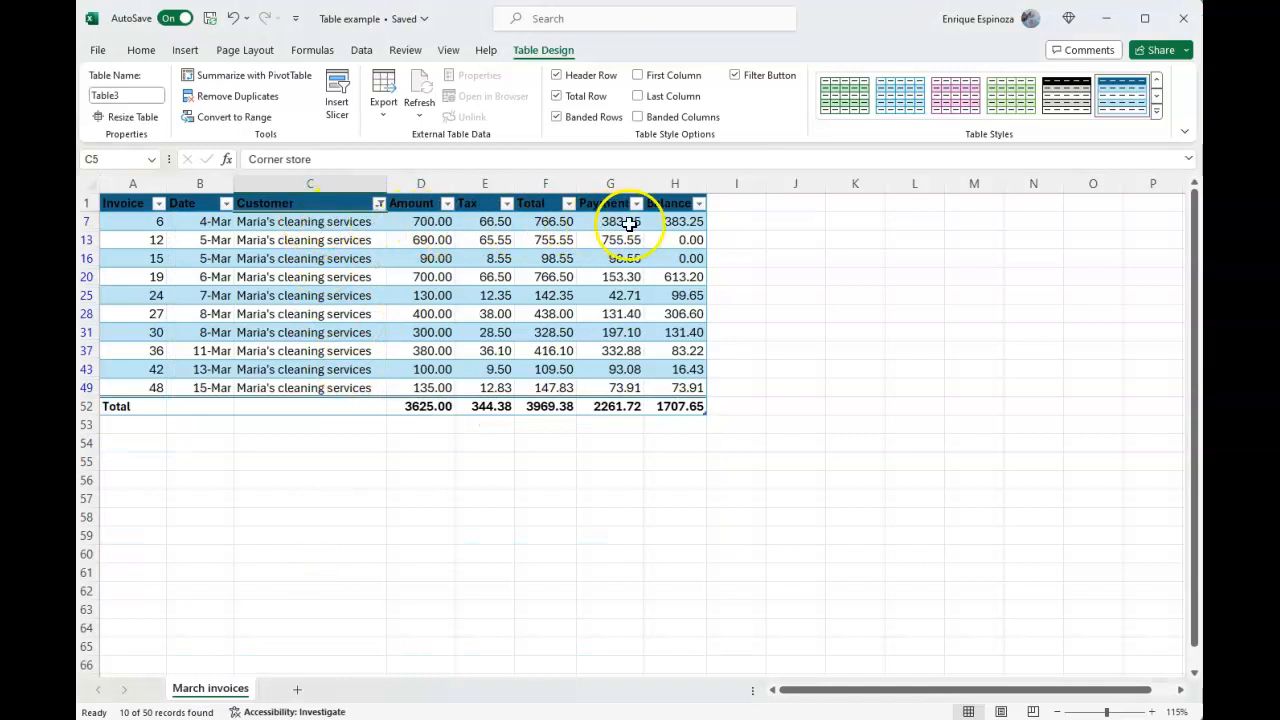
Inspect the formula in the Balance cell of the total row without changing it
{"action": "left_click", "coordinate": [688, 407]}
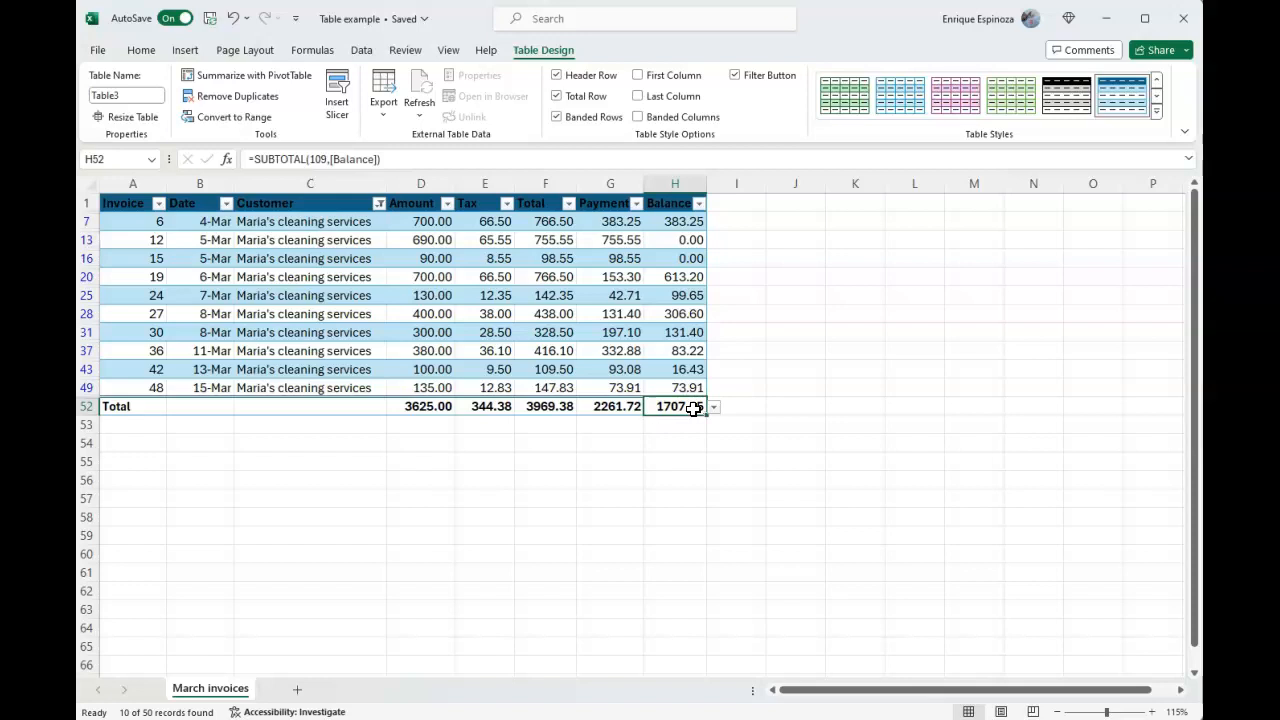
{"action": "double_click", "coordinate": [693, 408]}
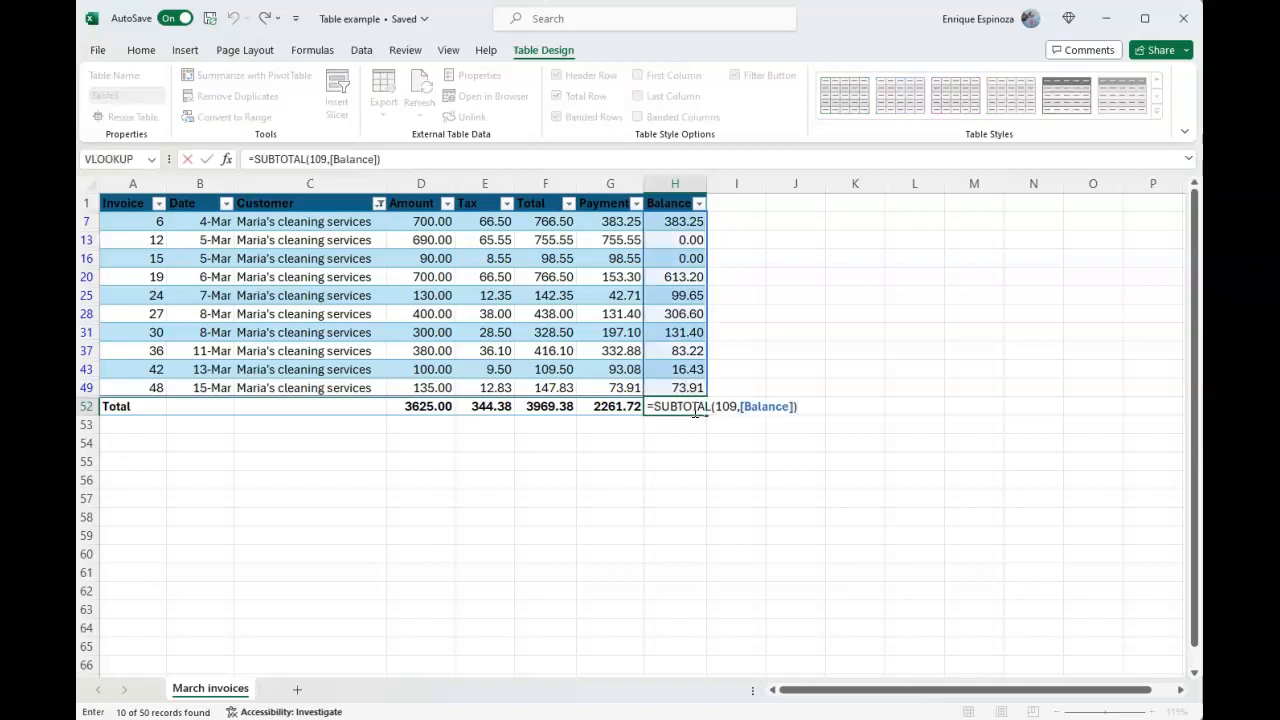
{"action": "left_click", "coordinate": [609, 351]}
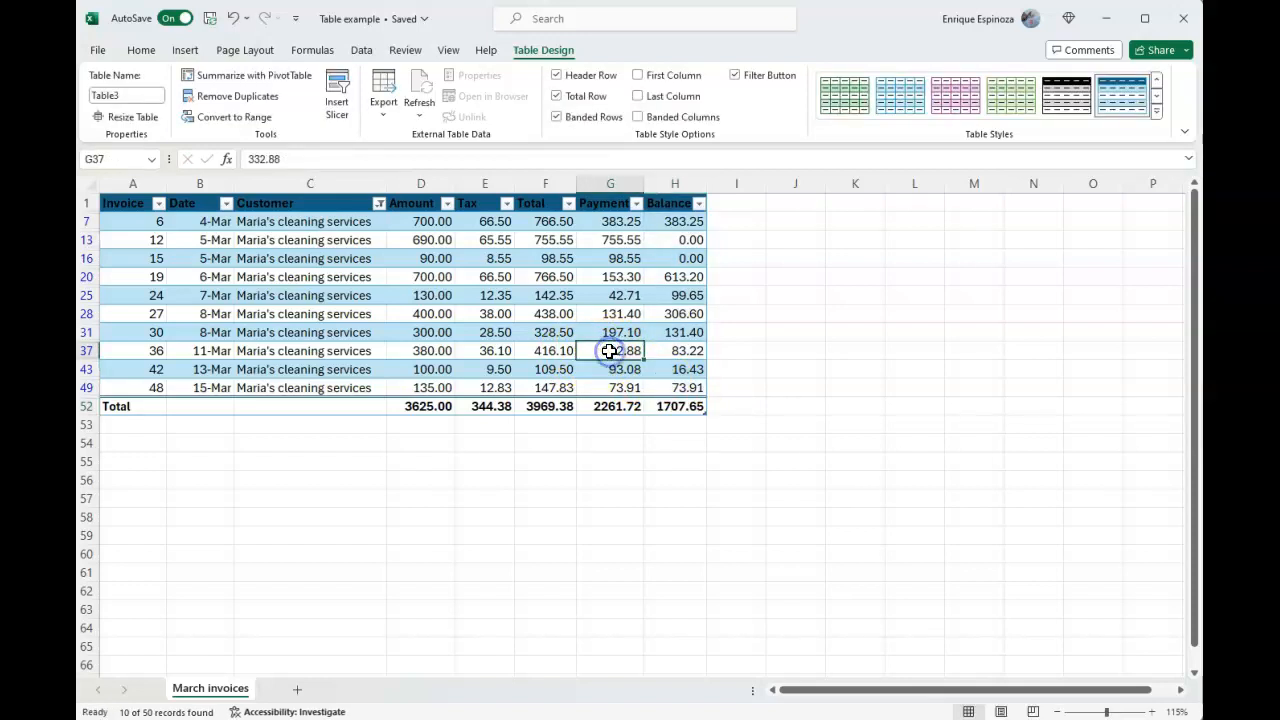
{"action": "left_click", "coordinate": [648, 408]}
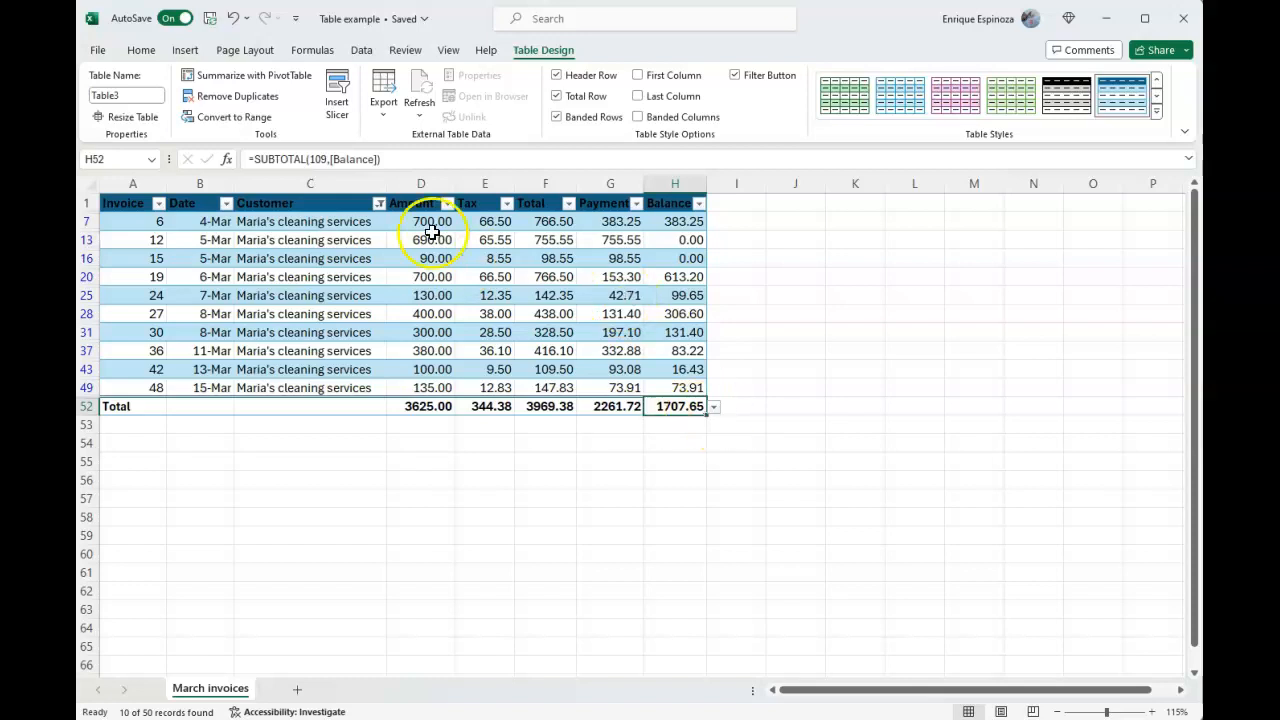
Show all customers again in the Customer column filter and select the Amount cell of invoice 6
{"action": "left_click", "coordinate": [378, 204]}
{"action": "left_click", "coordinate": [235, 414]}
{"action": "left_click", "coordinate": [315, 561]}
{"action": "left_click", "coordinate": [408, 311]}
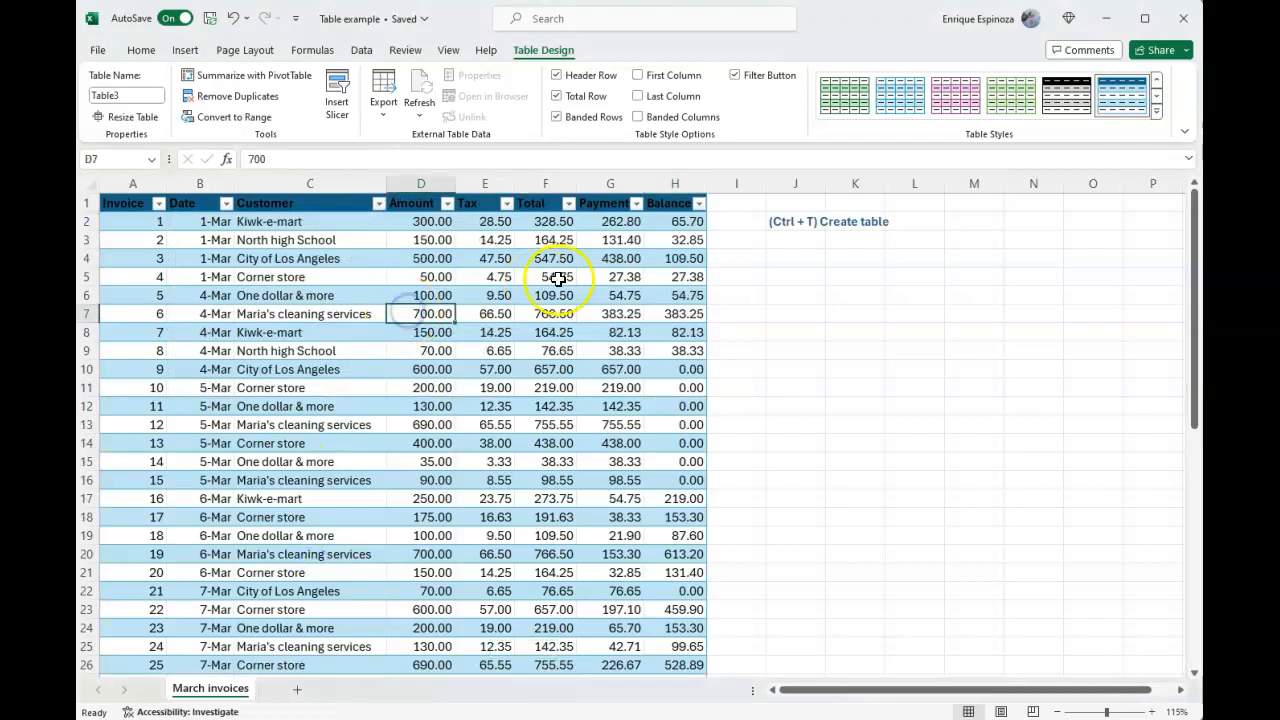
Filter the Balance column to show only invoices with a balance of 0.00
{"action": "left_click", "coordinate": [698, 204]}
{"action": "left_click", "coordinate": [540, 414]}
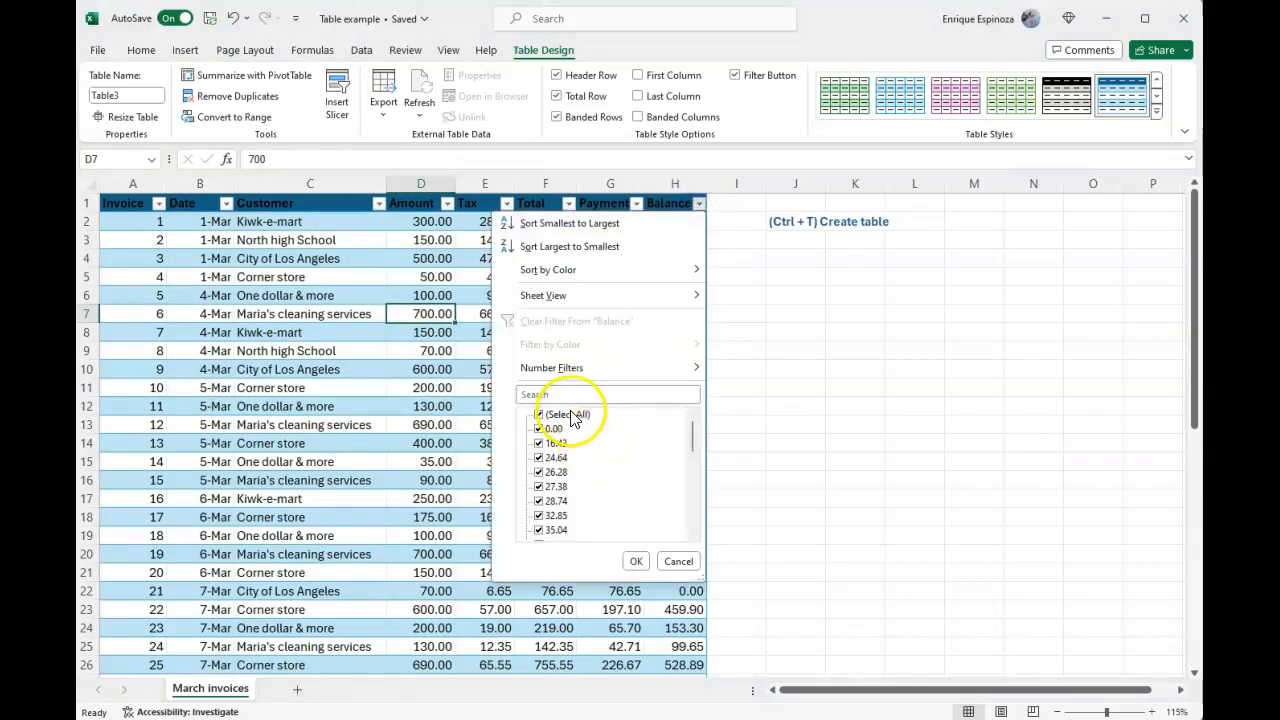
{"action": "left_click", "coordinate": [550, 428]}
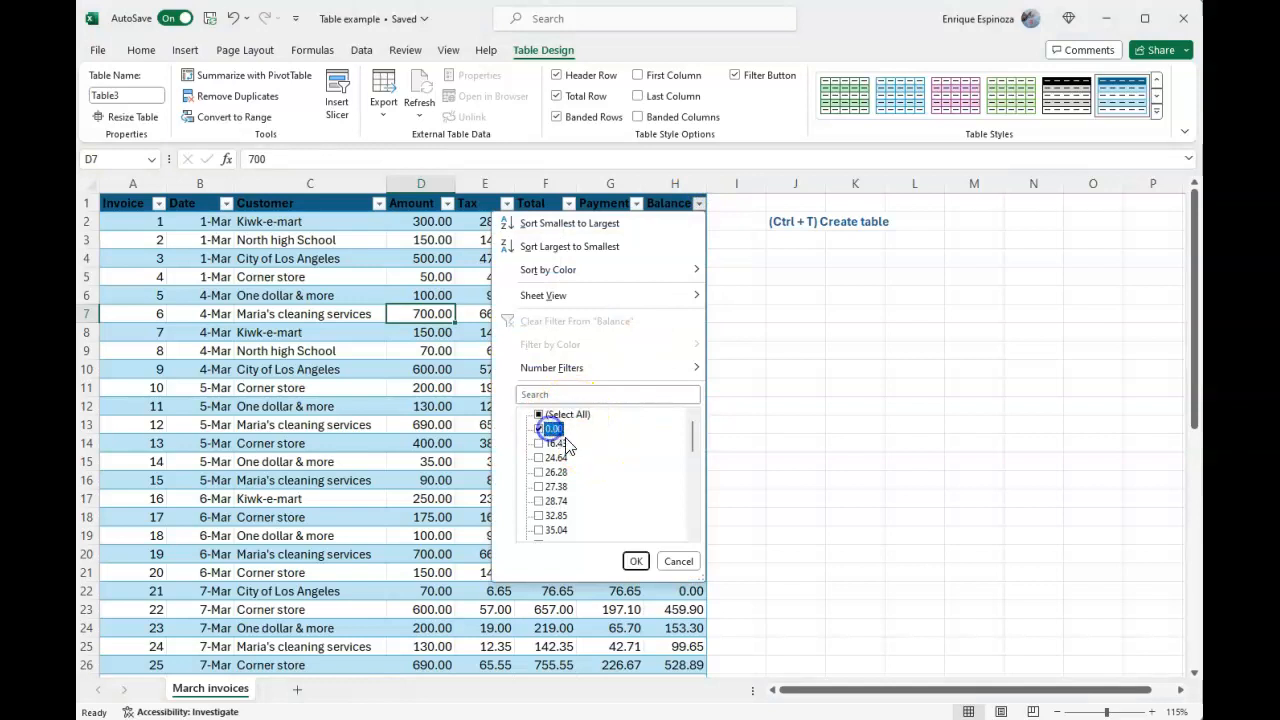
{"action": "left_click", "coordinate": [636, 561]}
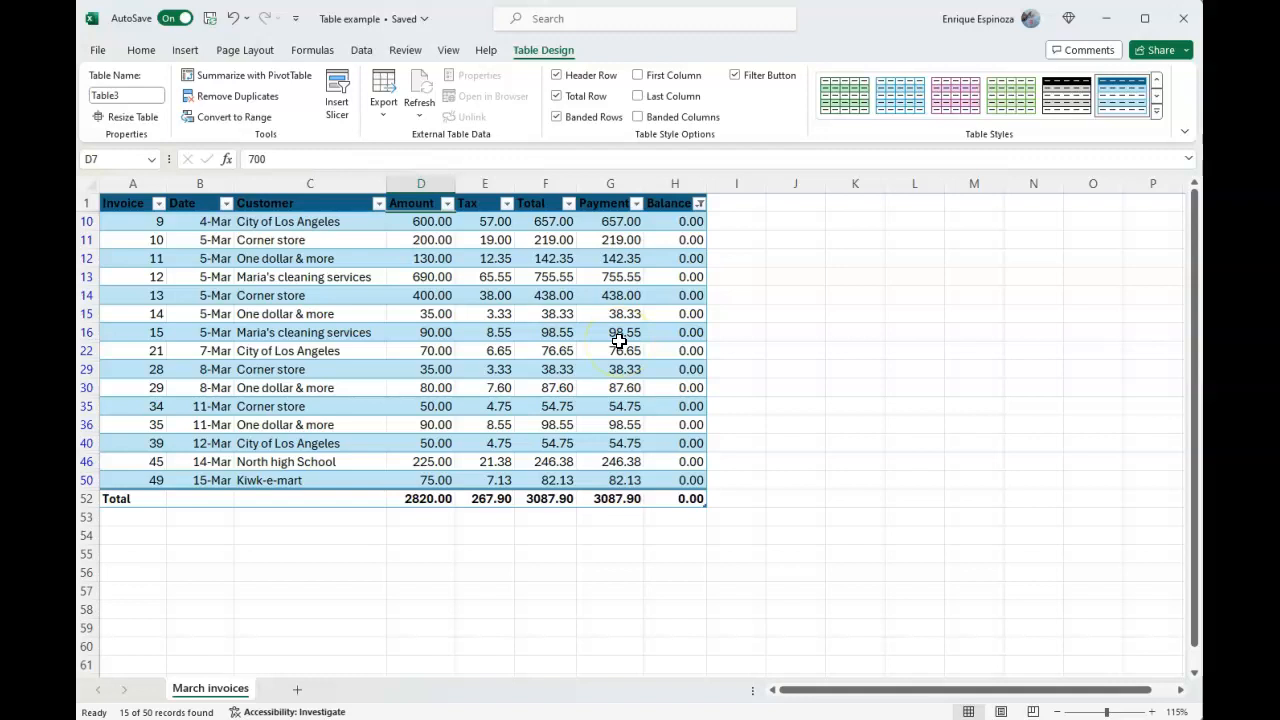
Reselect all values in the Balance column filter to show every invoice
{"action": "left_click", "coordinate": [699, 203]}
{"action": "left_click", "coordinate": [543, 414]}
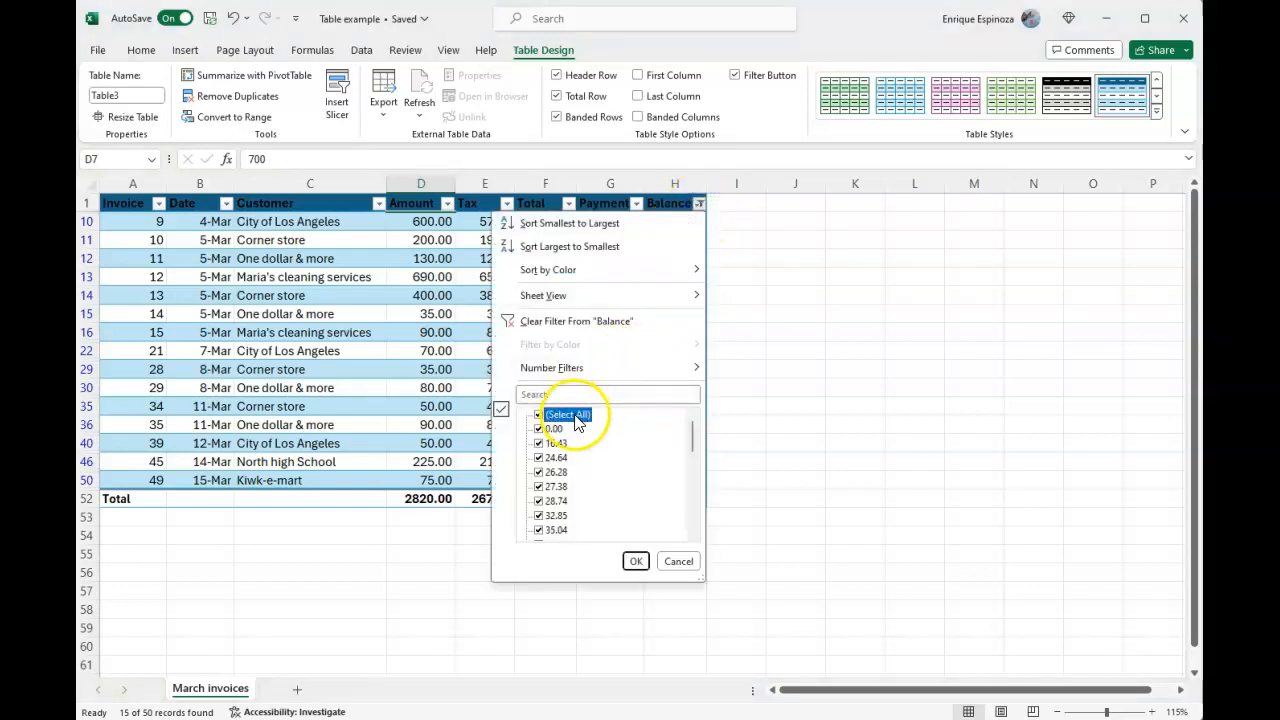
{"action": "left_click", "coordinate": [636, 561]}
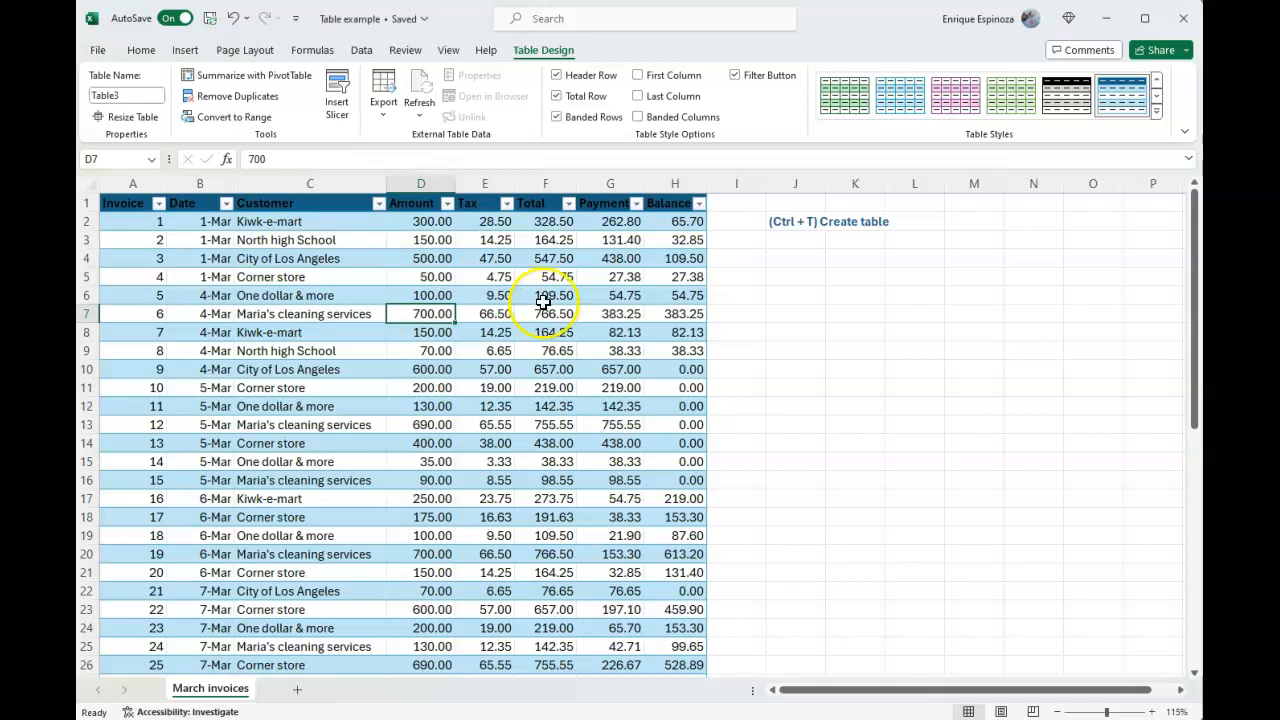
Insert a slicer for the Customer field and move it to the empty cells beside the table, below the Create table note
{"action": "left_click", "coordinate": [338, 104]}
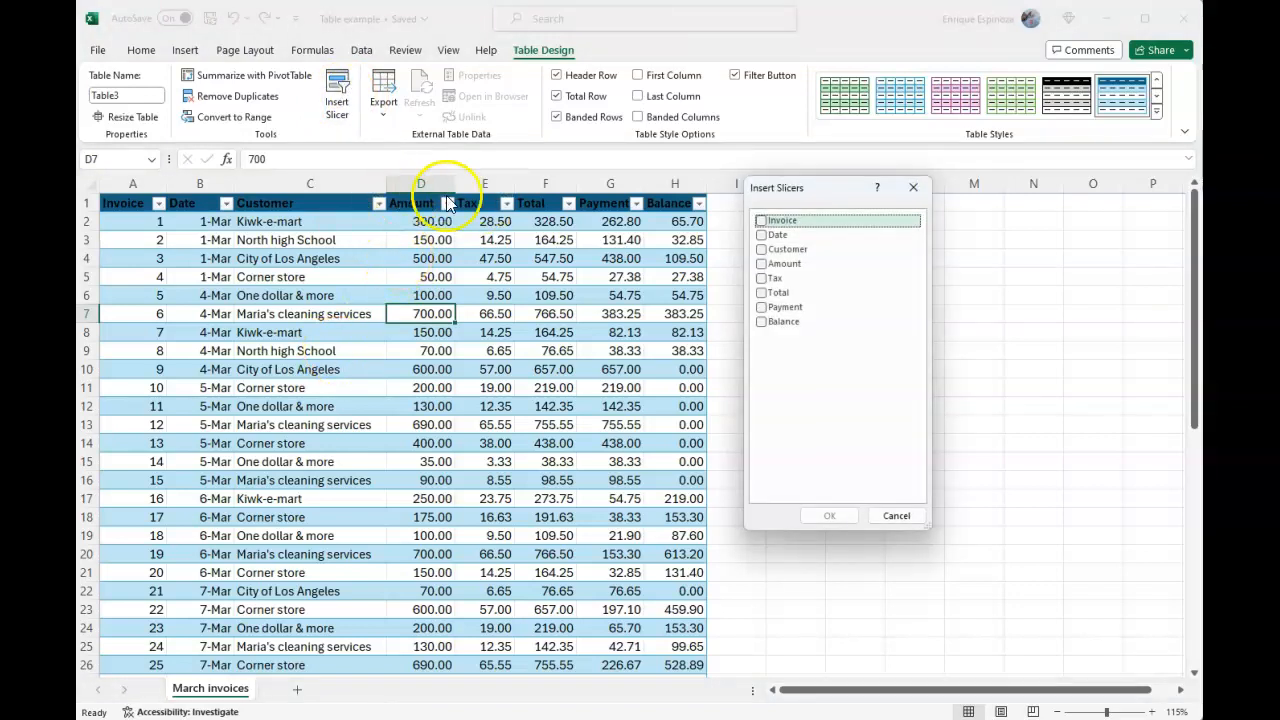
{"action": "left_click", "coordinate": [762, 250]}
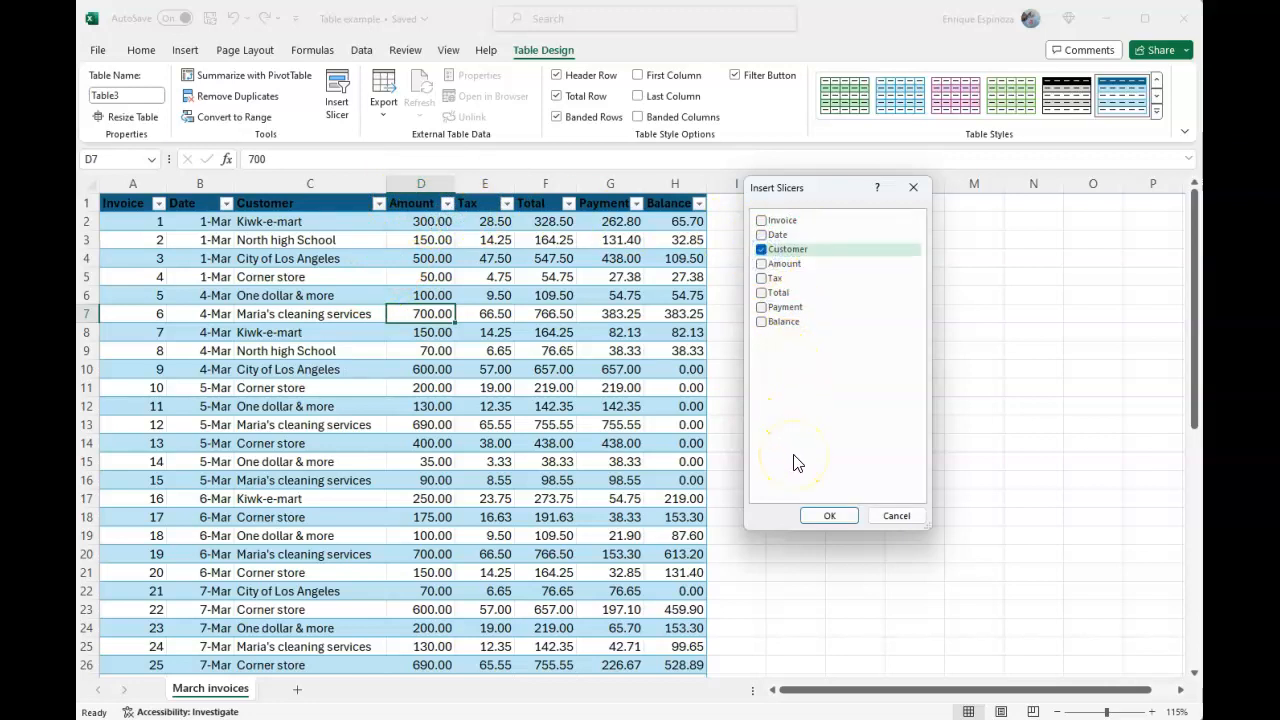
{"action": "left_click", "coordinate": [826, 518]}
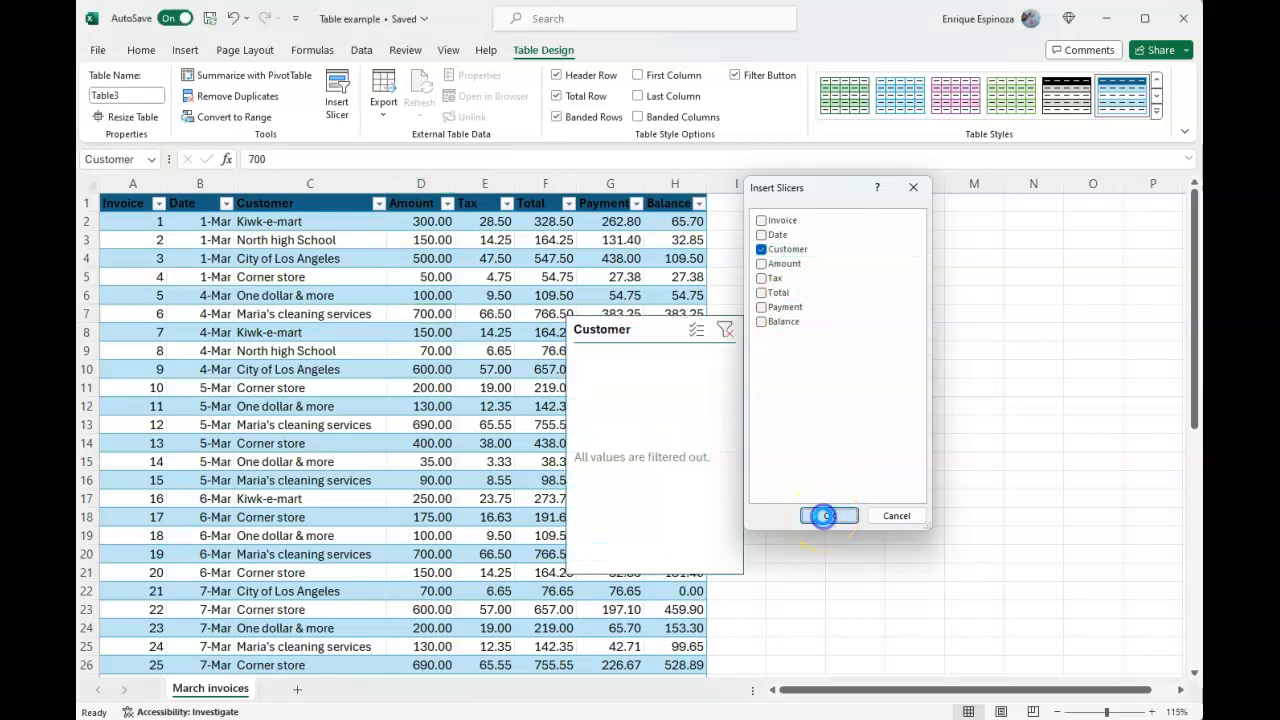
{"action": "left_click_drag", "start_coordinate": [621, 331], "coordinate": [791, 273]}
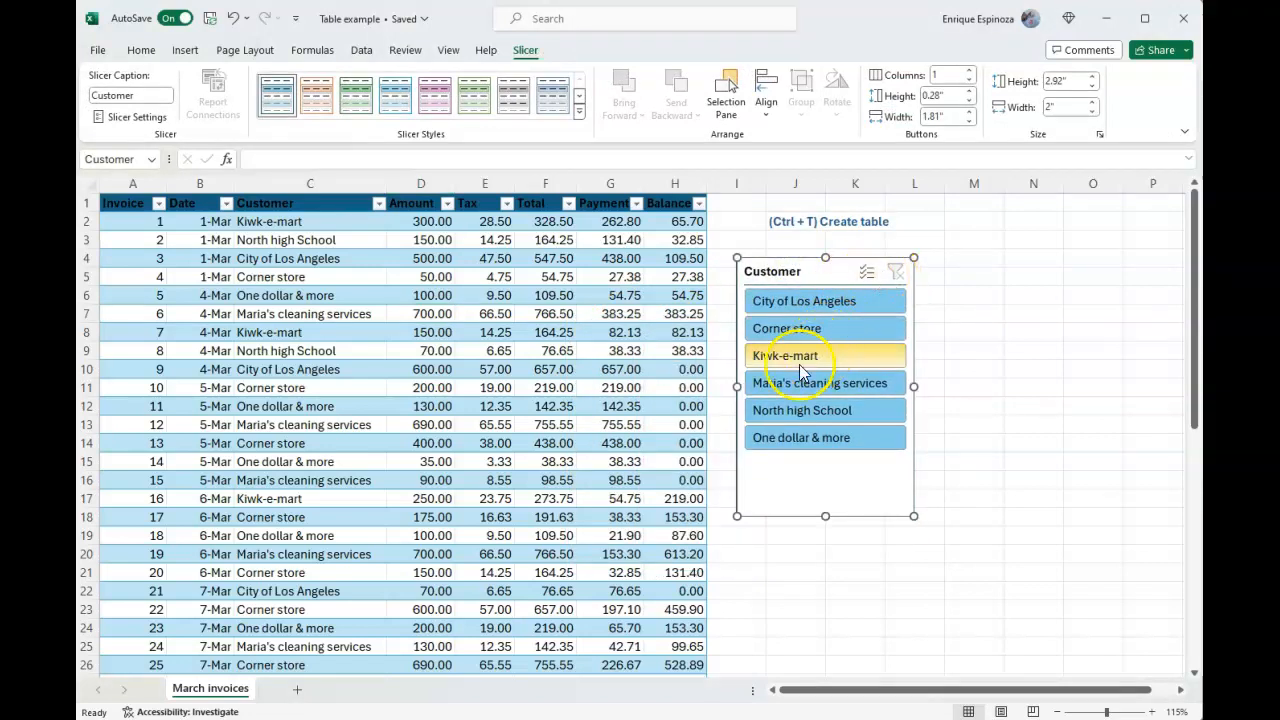
Use the Customer slicer to filter the table to Corner store, and switch it to North high School
{"action": "left_click", "coordinate": [803, 338]}
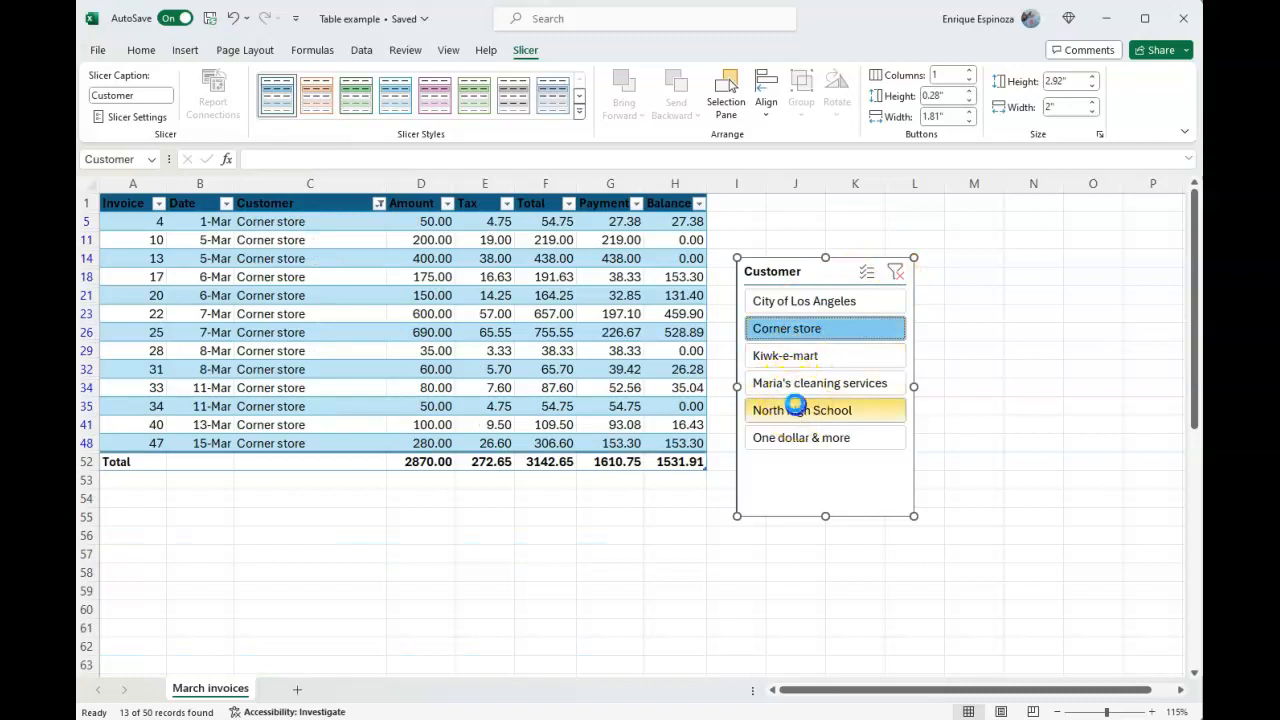
{"action": "left_click", "coordinate": [800, 410]}
Add One dollar & more, Maria's cleaning services and Kiwk-e-mart to the Customer slicer with multi-select enabled, and clear its filter
{"action": "left_click", "coordinate": [866, 275]}
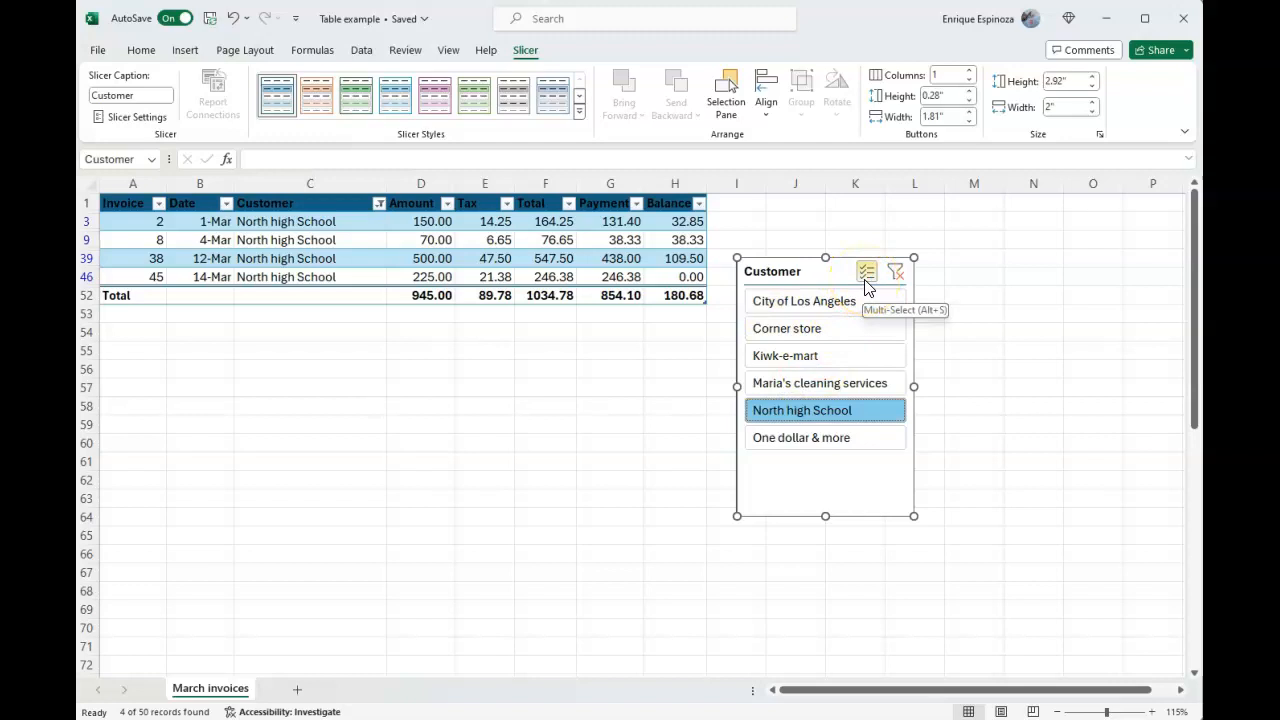
{"action": "left_click", "coordinate": [866, 279]}
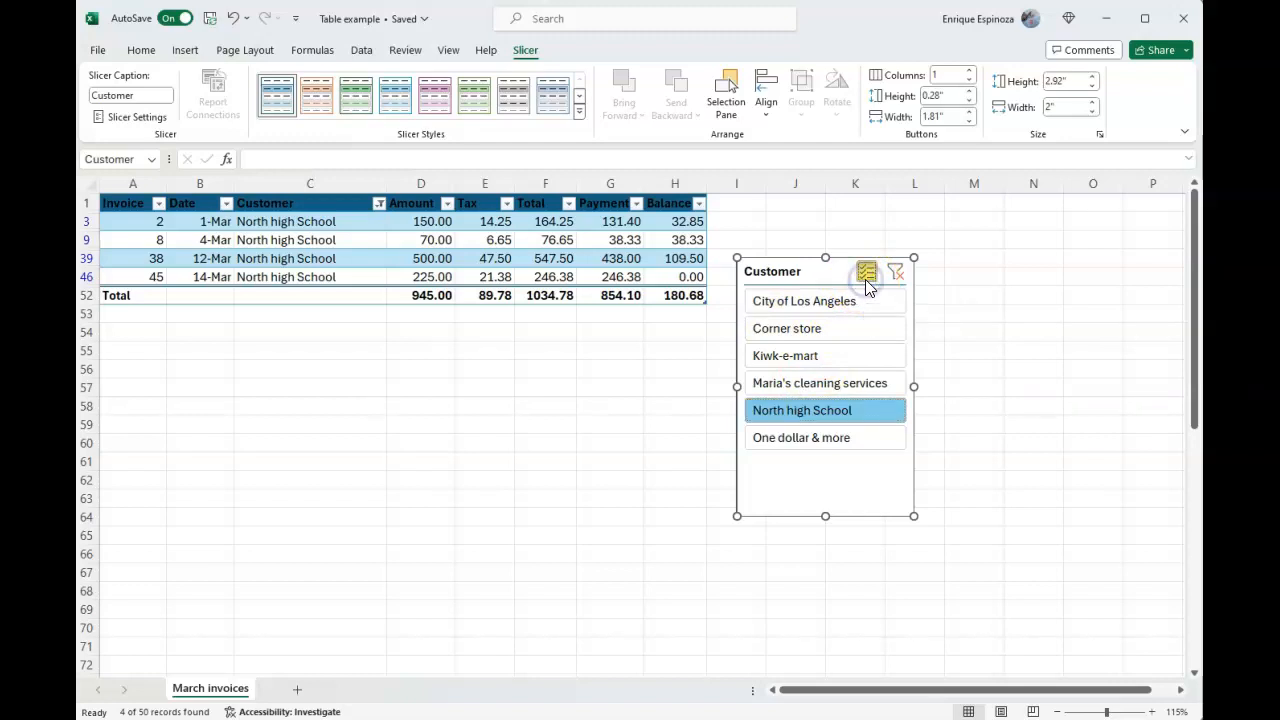
{"action": "left_click", "coordinate": [813, 437]}
{"action": "left_click", "coordinate": [810, 383]}
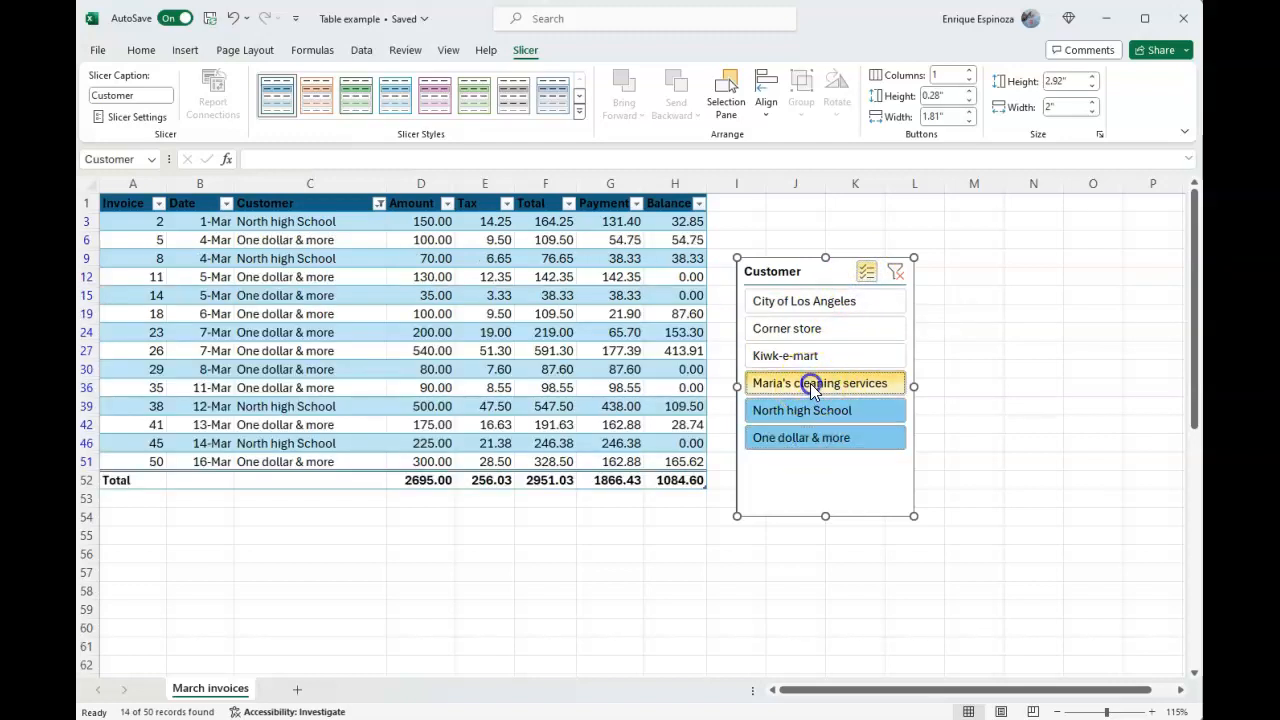
{"action": "left_click", "coordinate": [812, 359]}
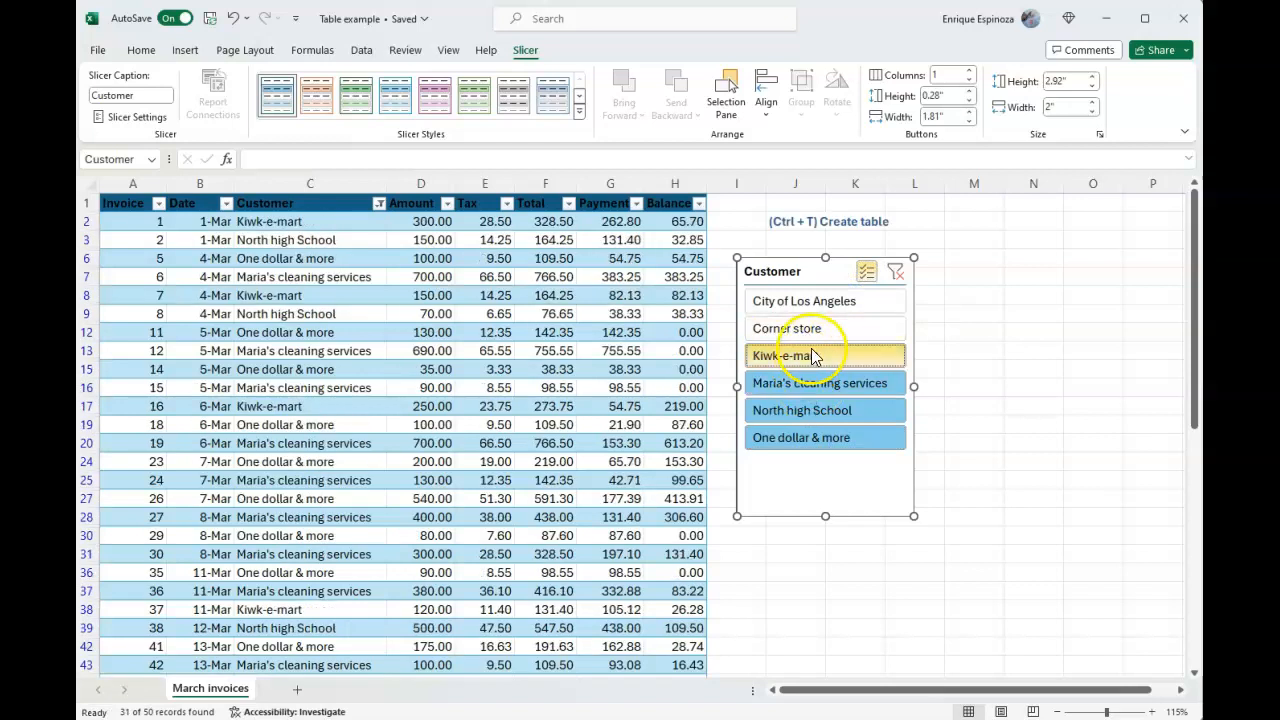
{"action": "left_click", "coordinate": [895, 276]}
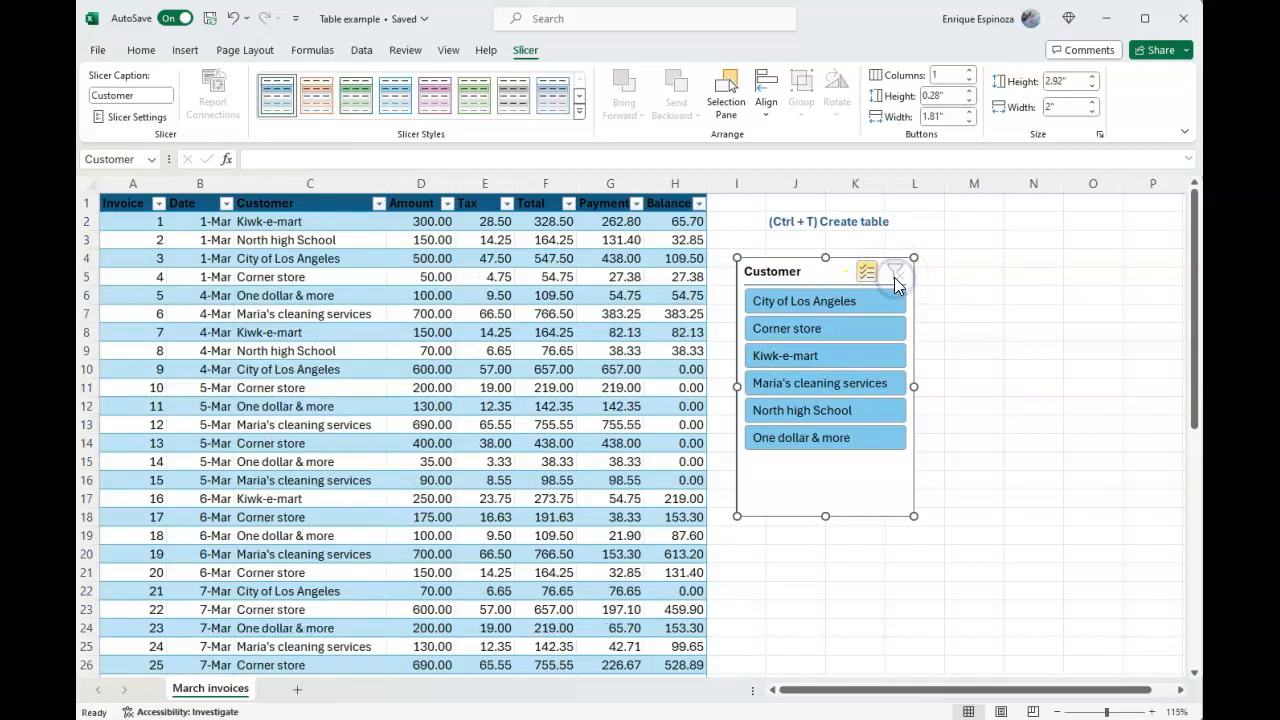